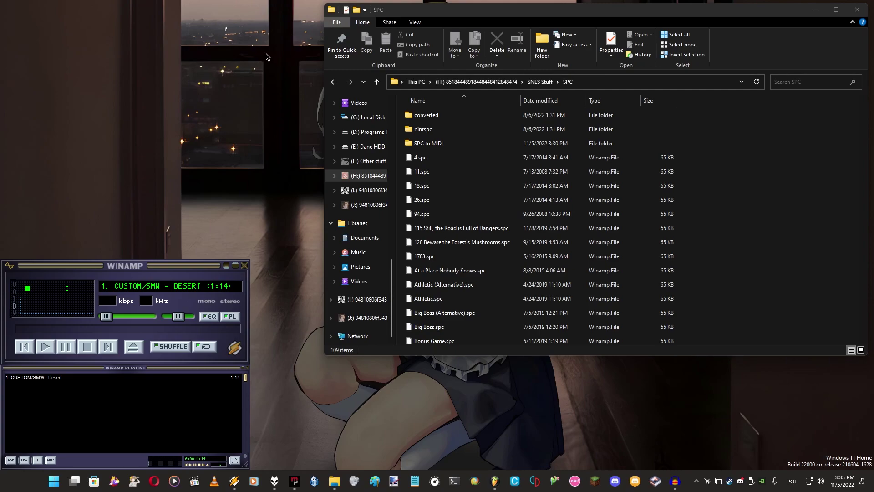
Select two SPC files, then play the second Chemical Plant Zone entry in foobar2000's playlist
left_click_drag(693, 154, 726, 219)
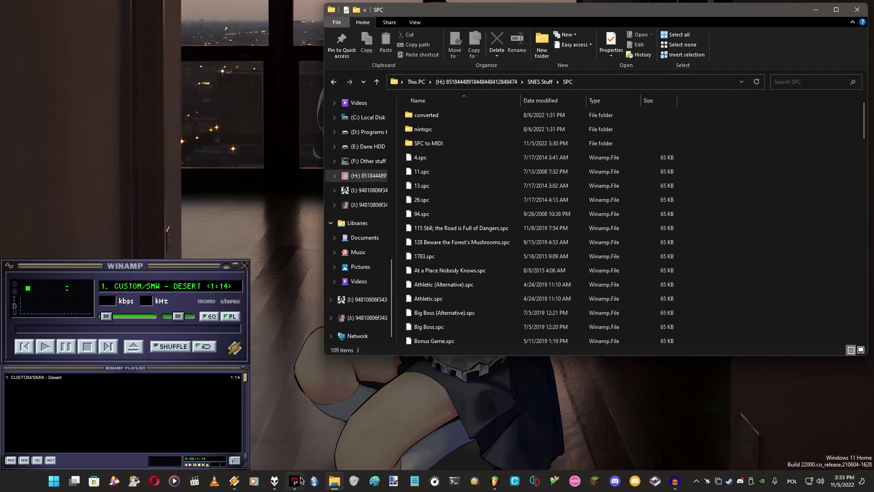
left_click(273, 481)
left_click_drag(119, 71, 167, 55)
double_click(209, 228)
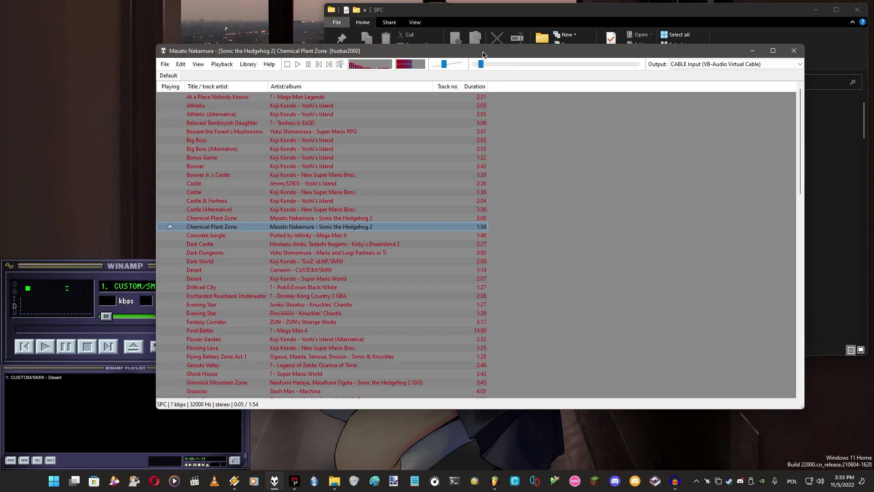
Check the playing track's Subsong index under Properties > Details, then pause it at 0:21
left_click_drag(483, 54, 452, 54)
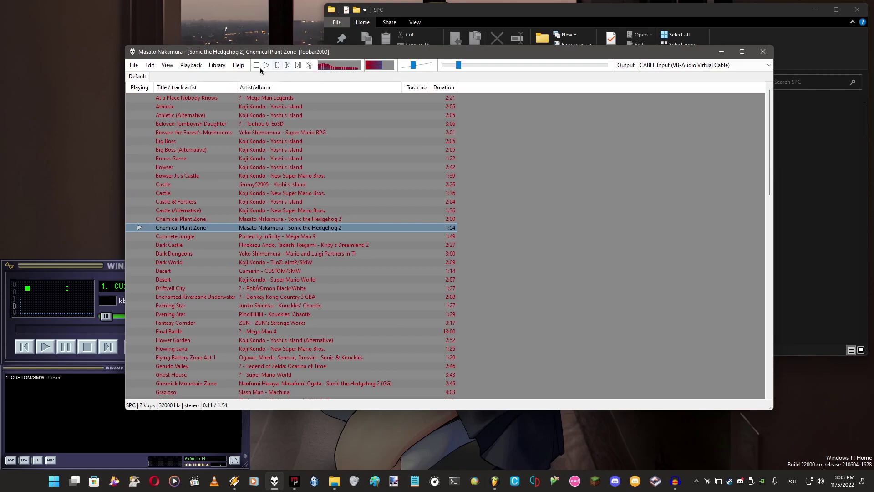
right_click(300, 227)
left_click(380, 380)
left_click(659, 73)
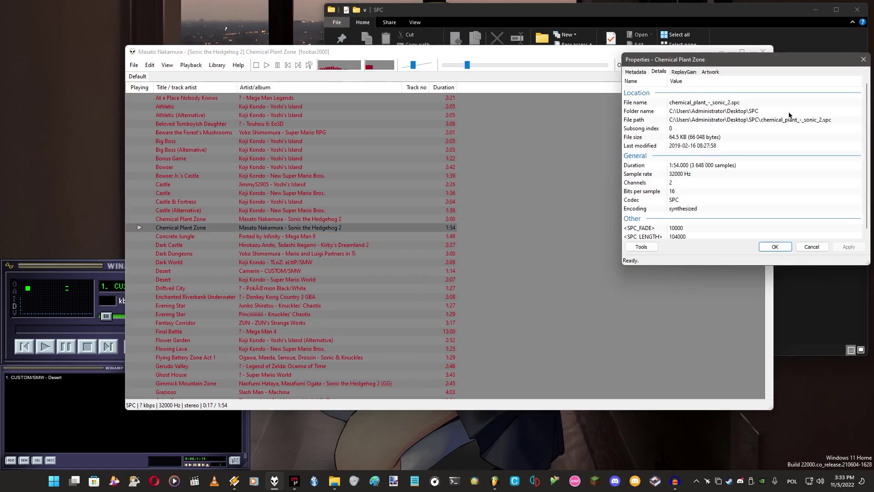
left_click(815, 127)
left_click(815, 126)
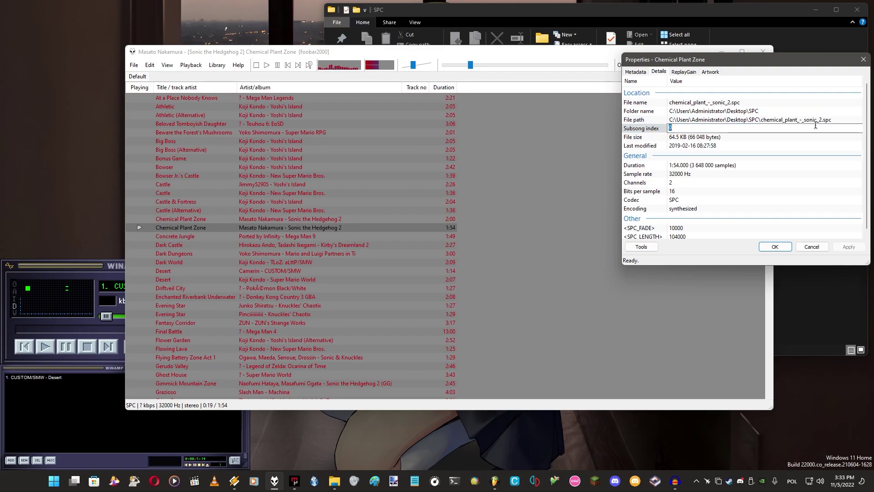
left_click(863, 59)
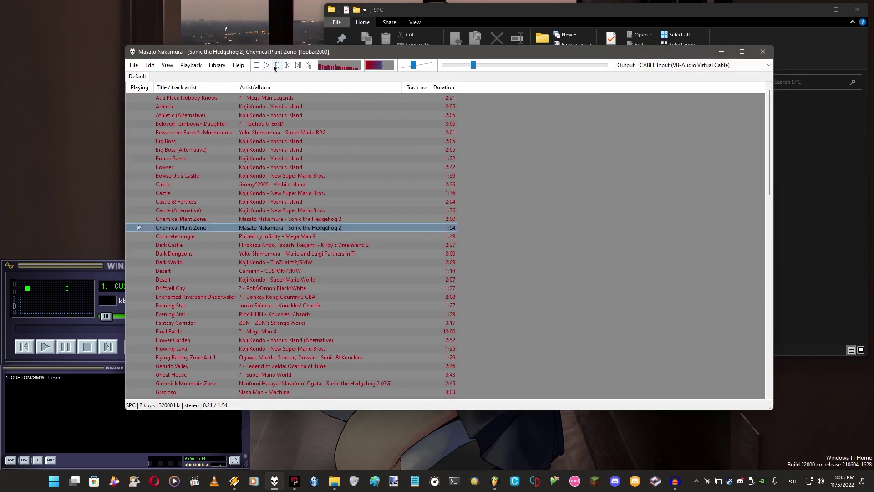
left_click(274, 65)
left_click_drag(499, 51, 385, 39)
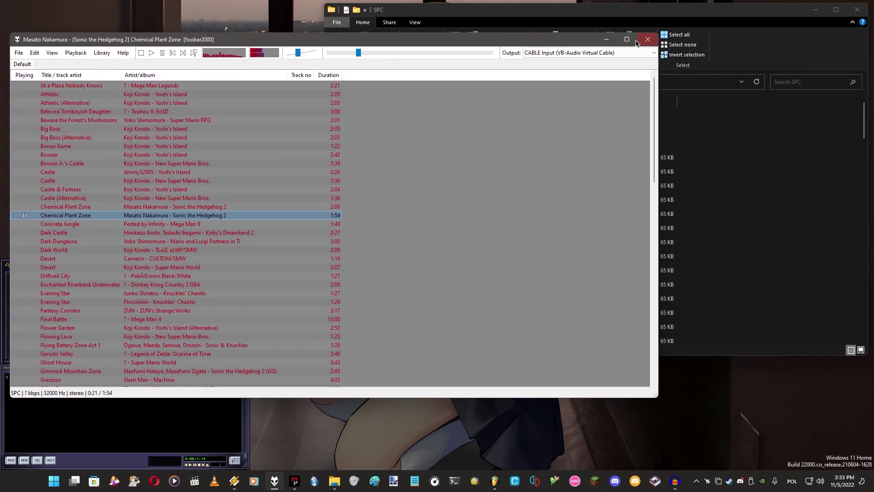
Play chemical_plant_-_sonic_2.spc in Winamp in place of the Desert track
left_click(599, 39)
scroll(741, 202, "down", 2)
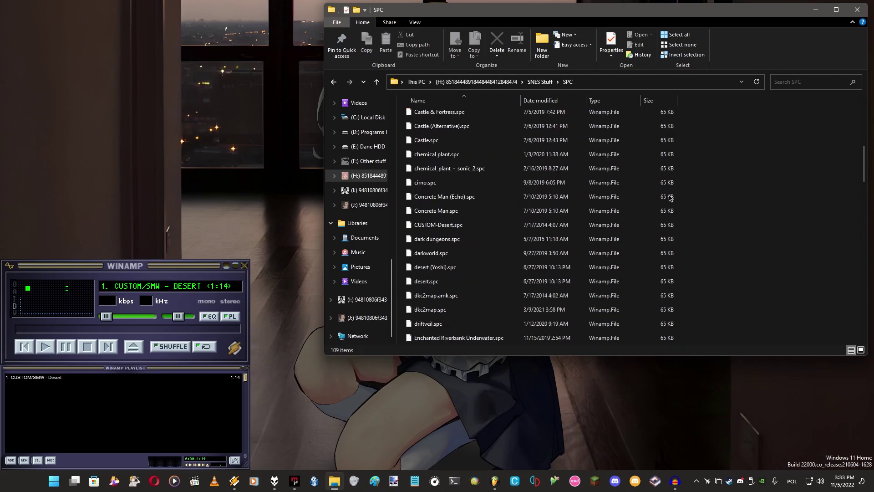
left_click(465, 170)
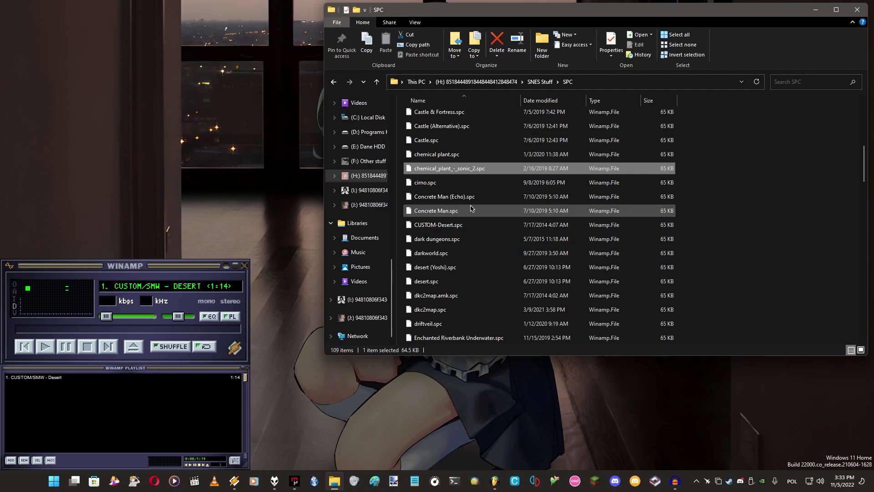
double_click(441, 169)
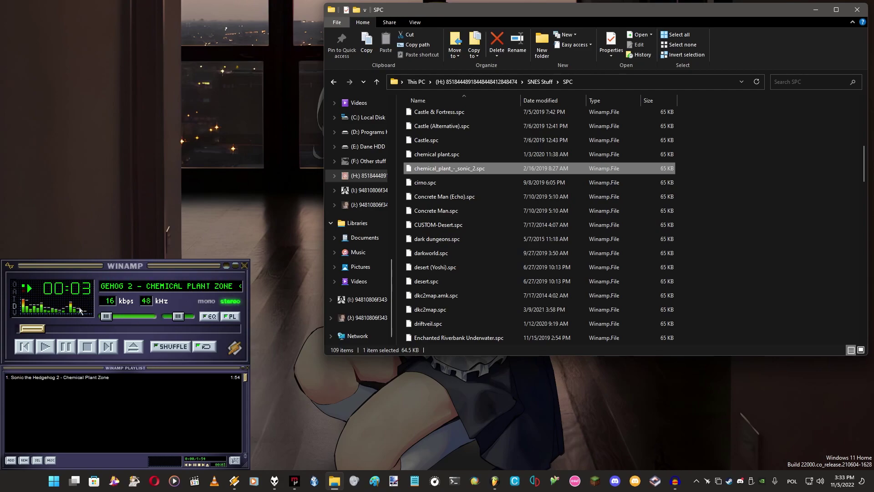
Stop Winamp playback and minimize both foobar2000 and Winamp
left_click(87, 346)
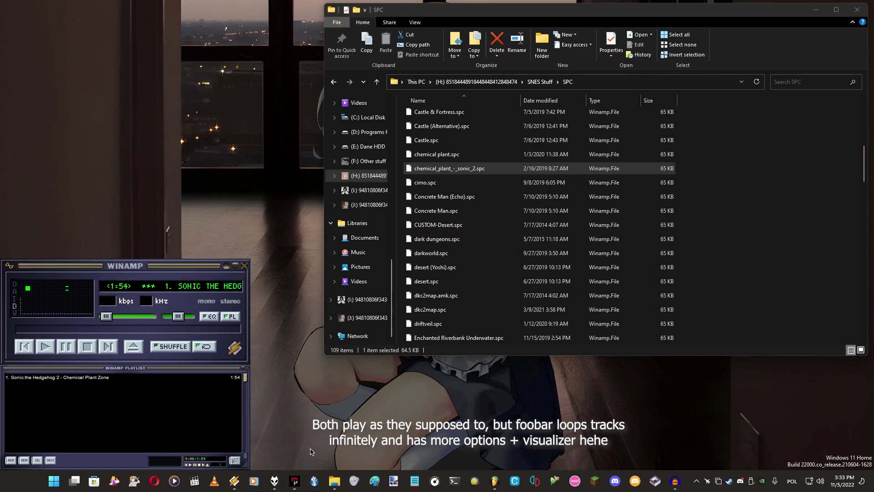
left_click(275, 480)
left_click(605, 39)
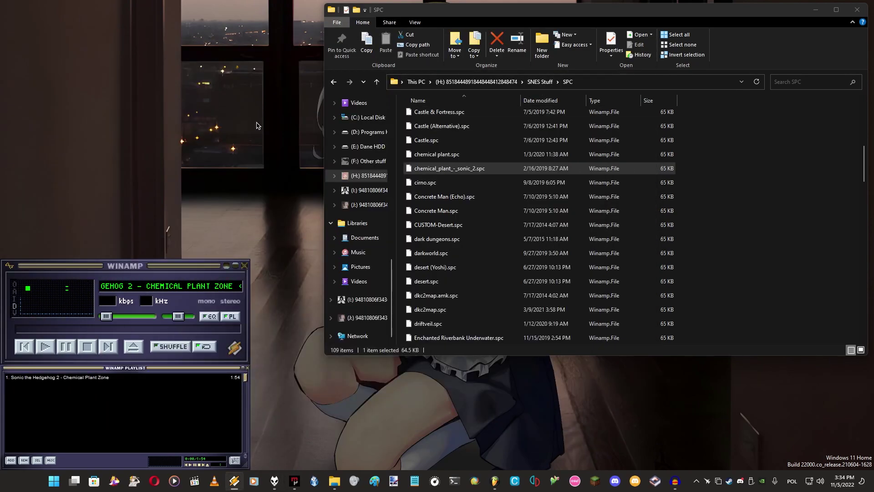
left_click(226, 266)
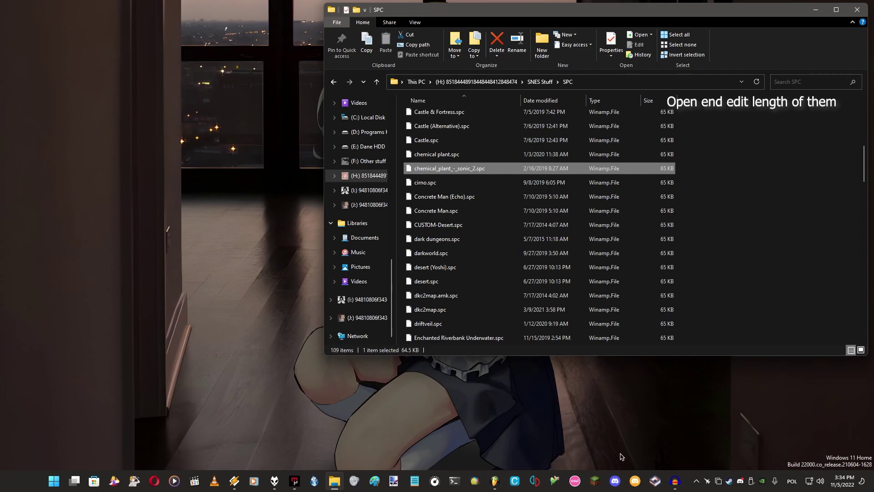
left_click(676, 482)
left_click(676, 483)
left_click(495, 481)
left_click(494, 480)
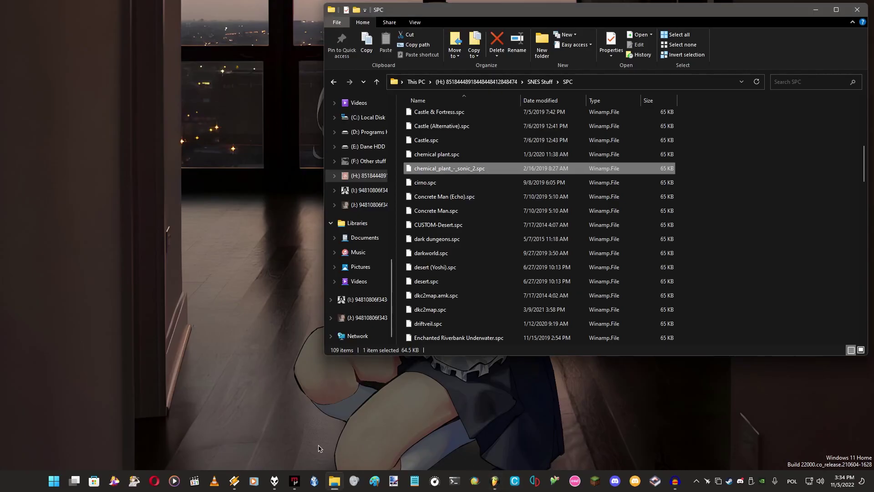
left_click(294, 481)
left_click(294, 482)
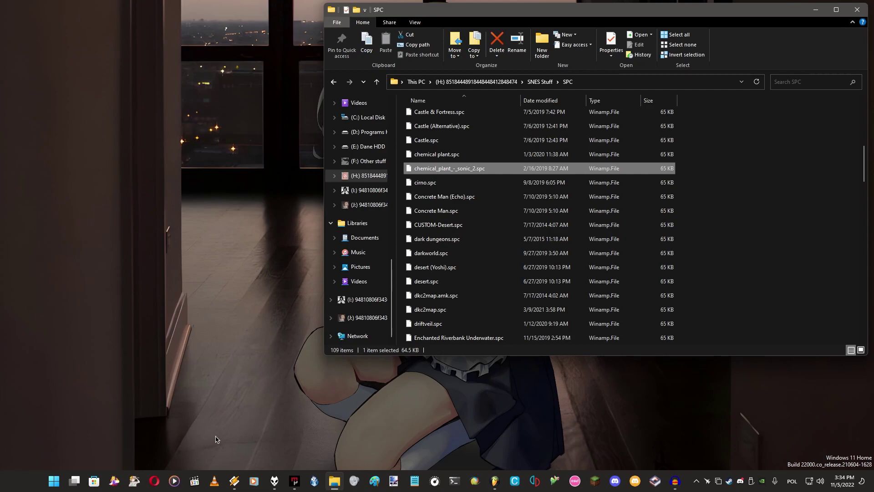
left_click(274, 481)
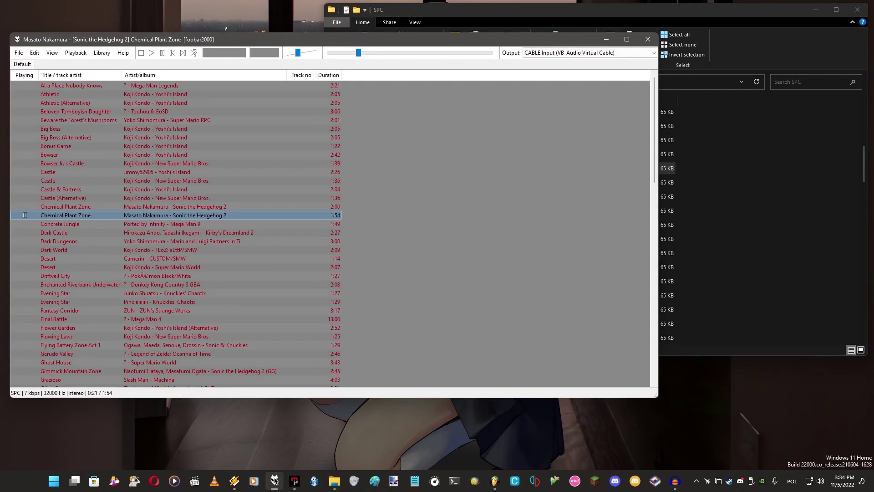
left_click(275, 481)
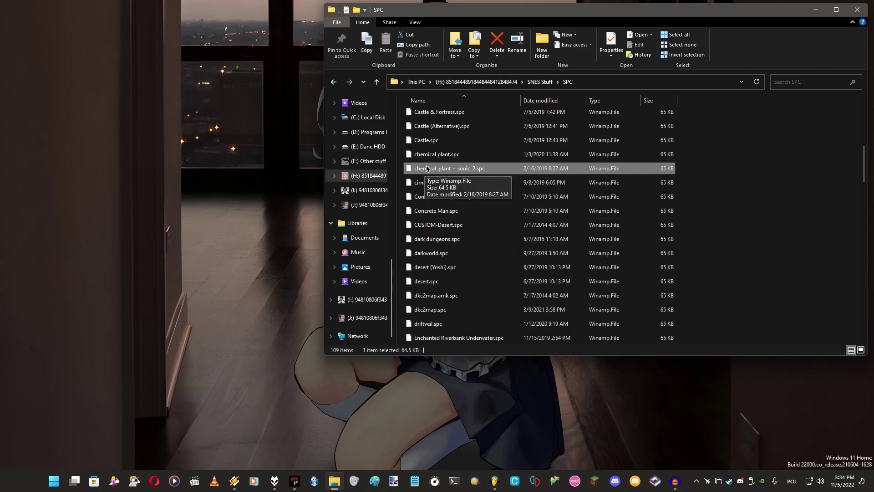
Launch Spc2midieng.v2.exe from the SPC to MIDI folder and move its window left
key("BackSpace")
double_click(441, 172)
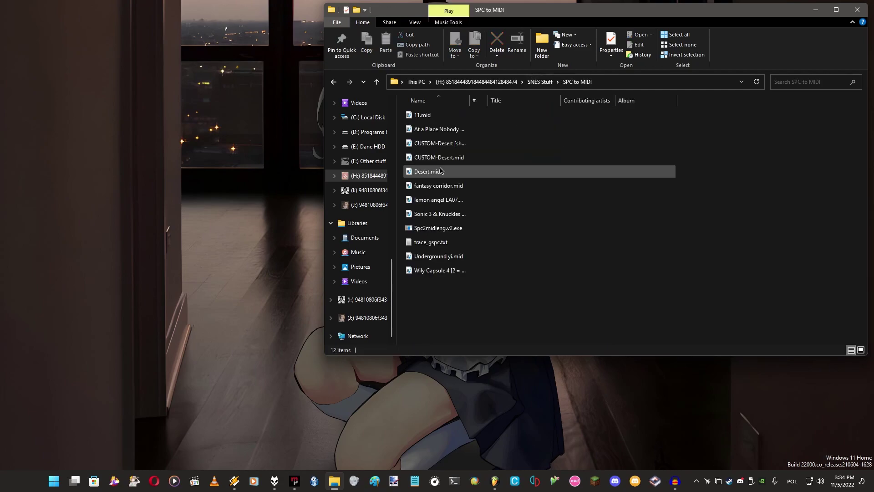
left_click(444, 229)
left_click_drag(409, 212, 93, 76)
Drag chemical_plant_-_sonic_2.spc from the SPC folder onto the SPC2MIDI window
left_click(332, 82)
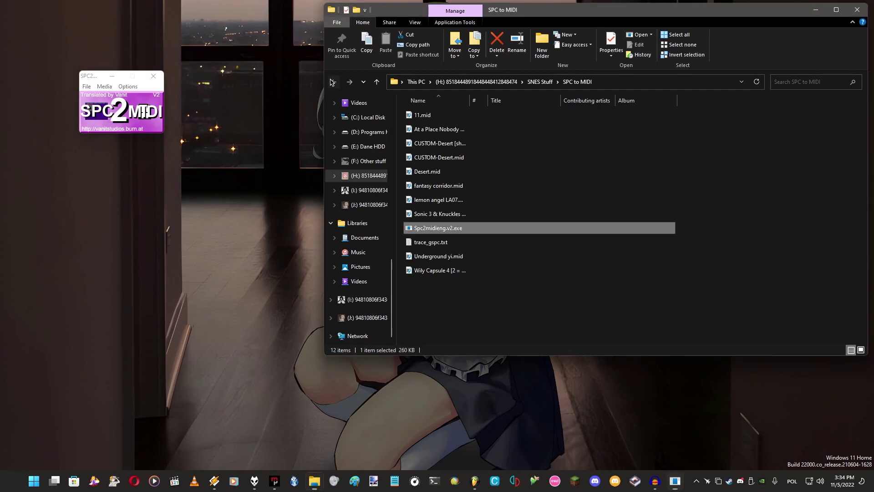
double_click(439, 157)
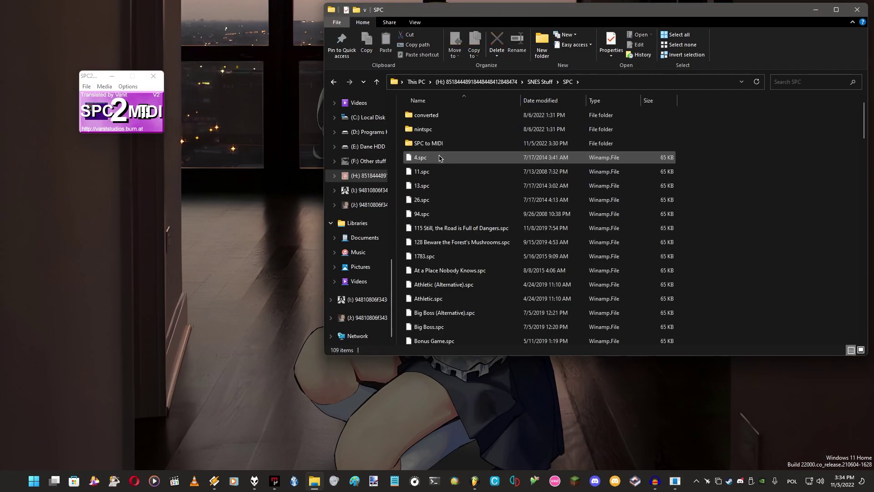
scroll(440, 158, "down", 5)
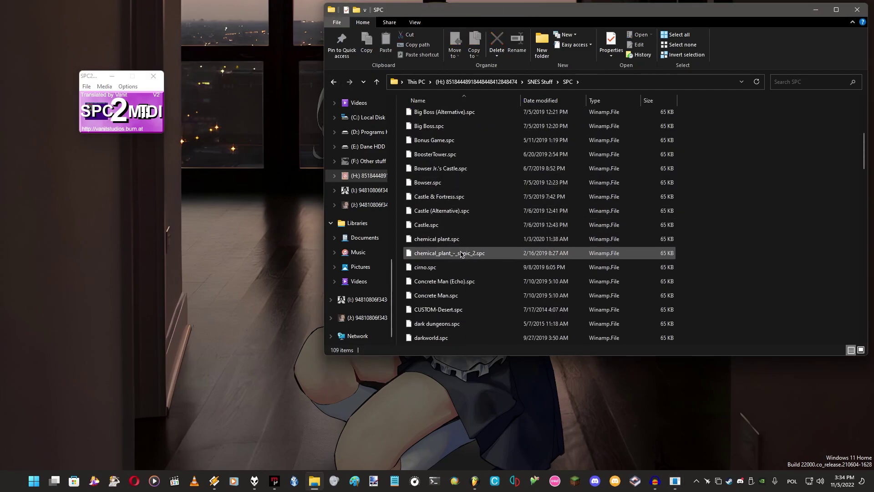
left_click_drag(461, 254, 147, 119)
left_click_drag(93, 77, 119, 77)
Open the advanced instrument settings and switch the AE instrument to Percussion
left_click(153, 86)
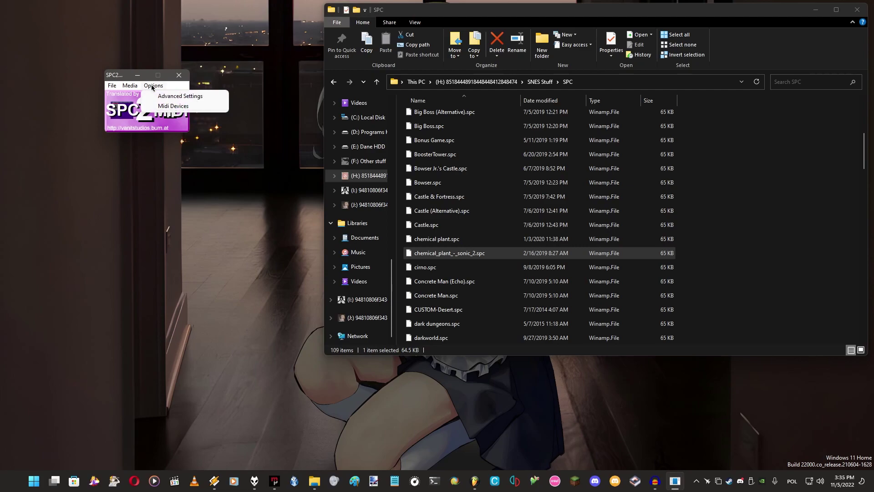
left_click(154, 96)
left_click(111, 198)
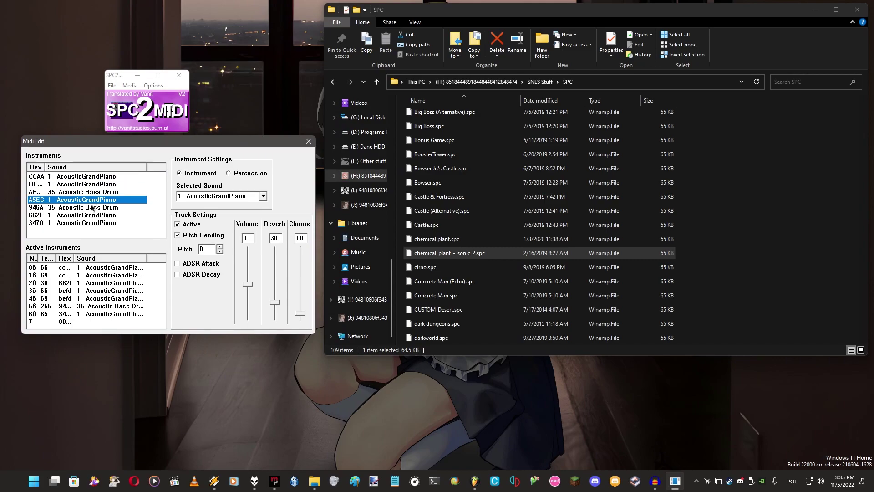
left_click(93, 215)
left_click(91, 192)
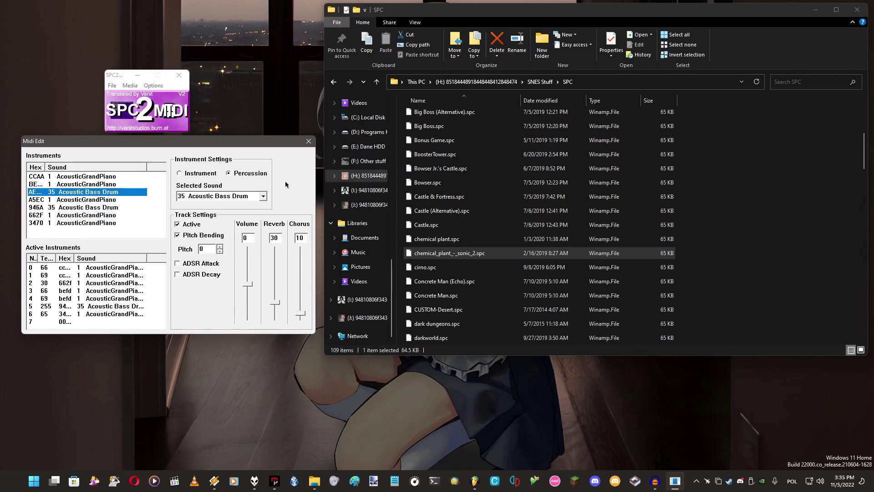
left_click(184, 173)
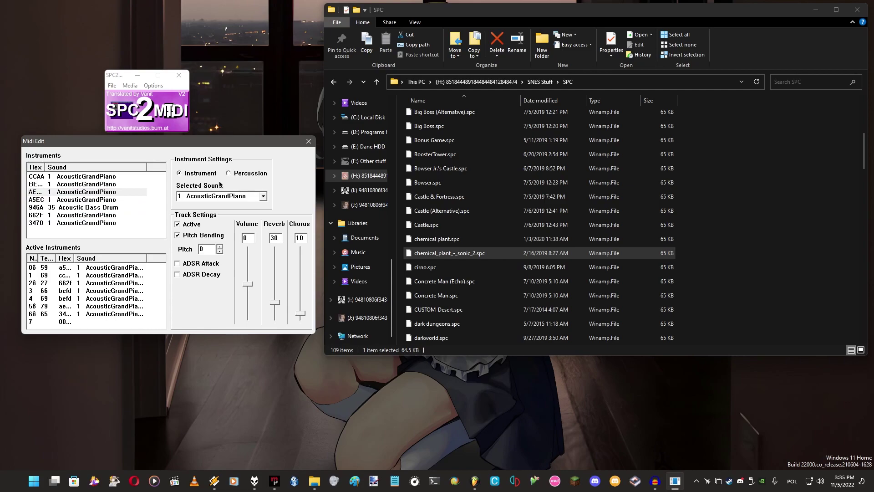
left_click(230, 173)
Try 63 Open Hi Conga, 79 Open Cuica and 41 Low Floor Tom as AE's sound
left_click(263, 195)
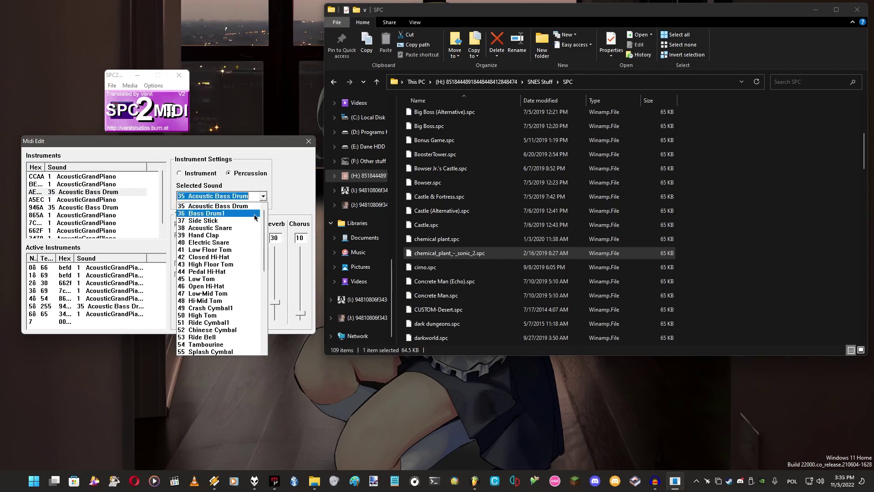
scroll(219, 259, "down", 7)
left_click(215, 263)
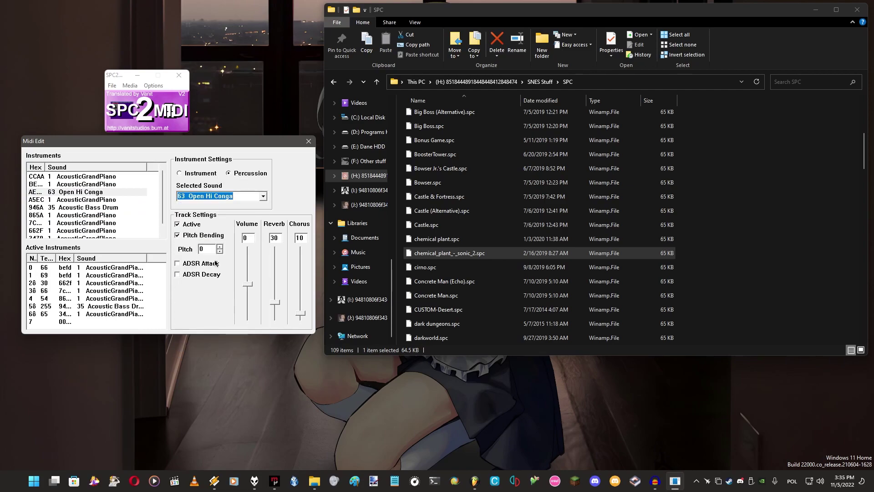
left_click(263, 196)
left_click(222, 337)
left_click(263, 196)
scroll(225, 215, "up", 7)
left_click(225, 214)
Settle on 37 Side Stick as the AE instrument's percussion sound
left_click(263, 195)
scroll(219, 223, "up", 2)
left_click(214, 226)
left_click(263, 196)
left_click(288, 201)
left_click_drag(159, 145, 154, 155)
Close Midi Edit and bring up the File > Save Midi window
left_click(304, 152)
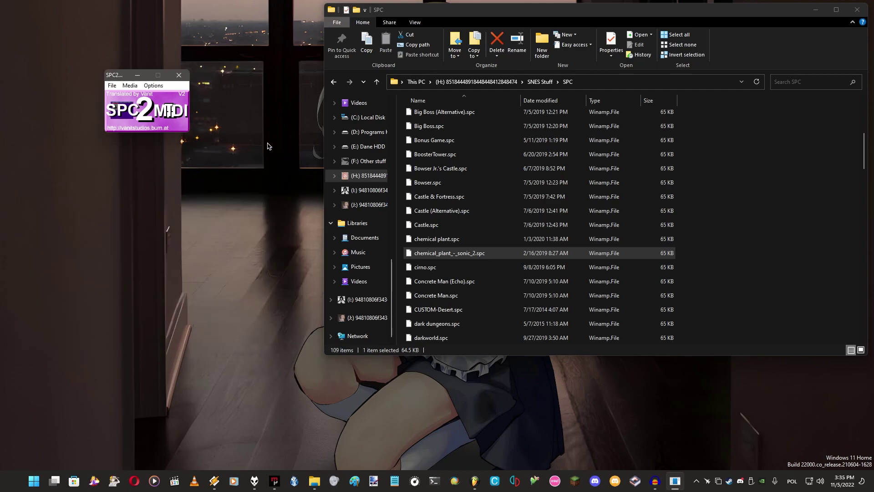
left_click(112, 86)
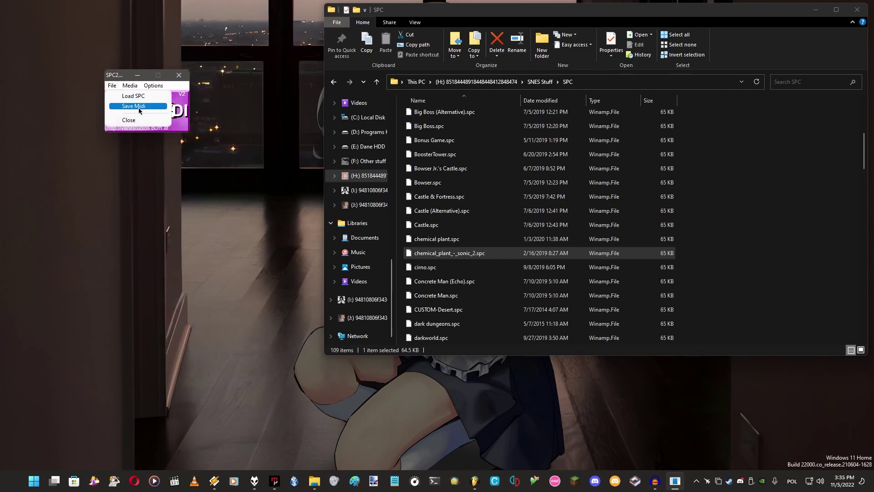
left_click(139, 106)
left_click_drag(150, 57, 167, 148)
Set the MIDI output location to the SPC to MIDI folder
left_click(168, 174)
left_click(292, 174)
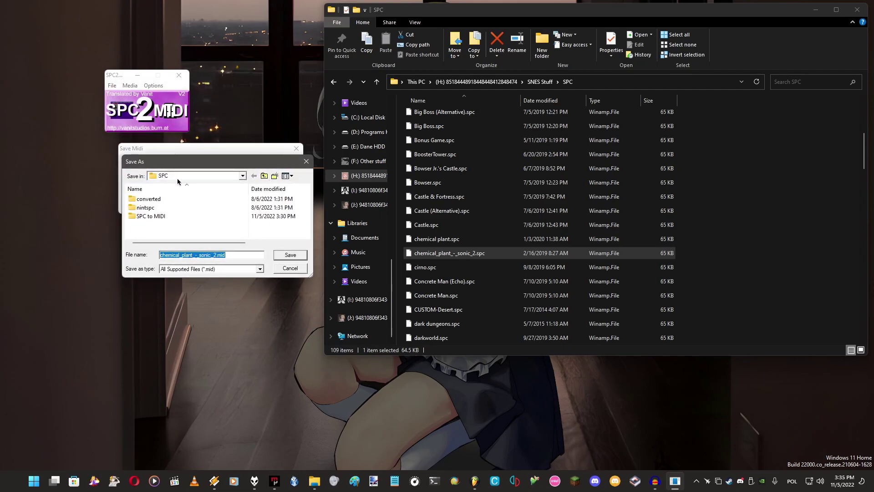
double_click(203, 198)
left_click(254, 176)
double_click(189, 217)
scroll(189, 216, "down", 3)
scroll(190, 219, "up", 2)
scroll(190, 219, "down", 2)
scroll(196, 223, "up", 2)
left_click(287, 256)
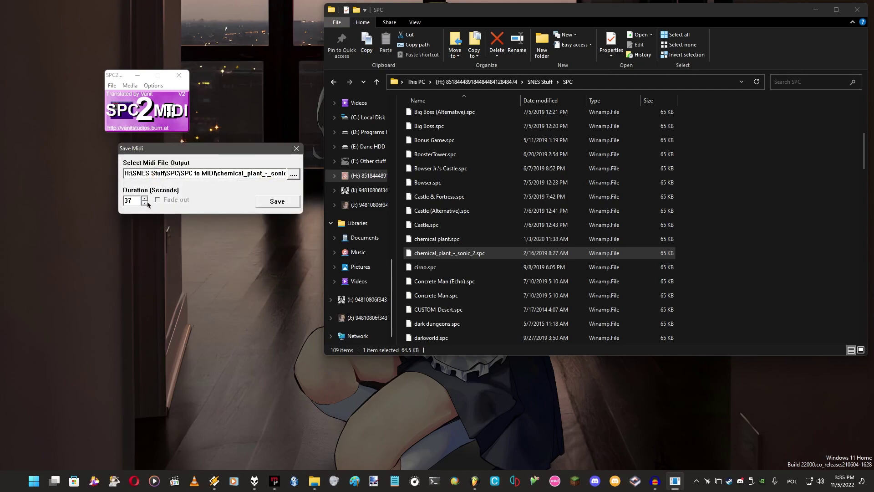
Set Duration to 420, save the MIDI, and close SPC2MIDI
key("Tab")
type("420")
left_click(272, 201)
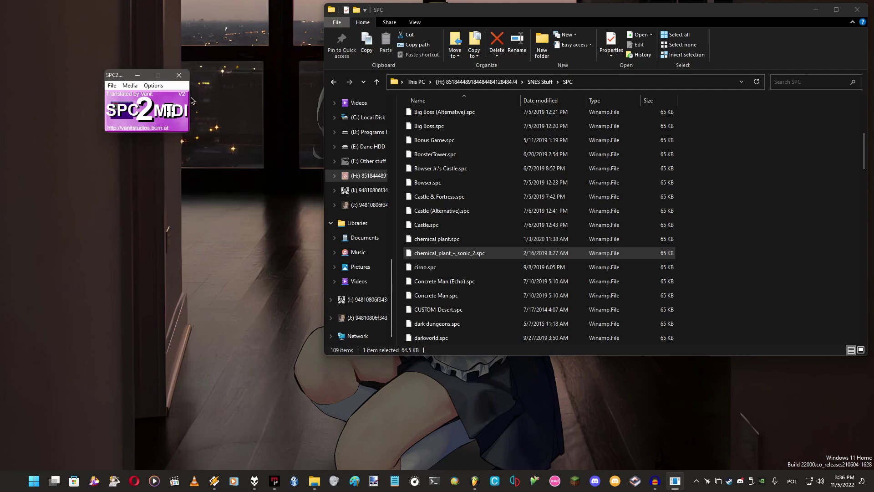
left_click(178, 76)
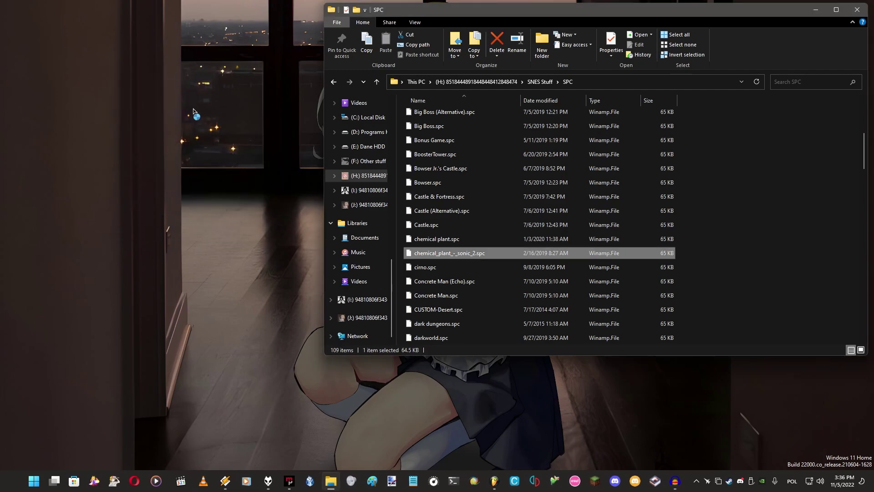
Play chemical_plant_-_sonic_2.mid in Windows Media Player with the volume raised, then close the player
left_click(718, 187)
key("alt+Left")
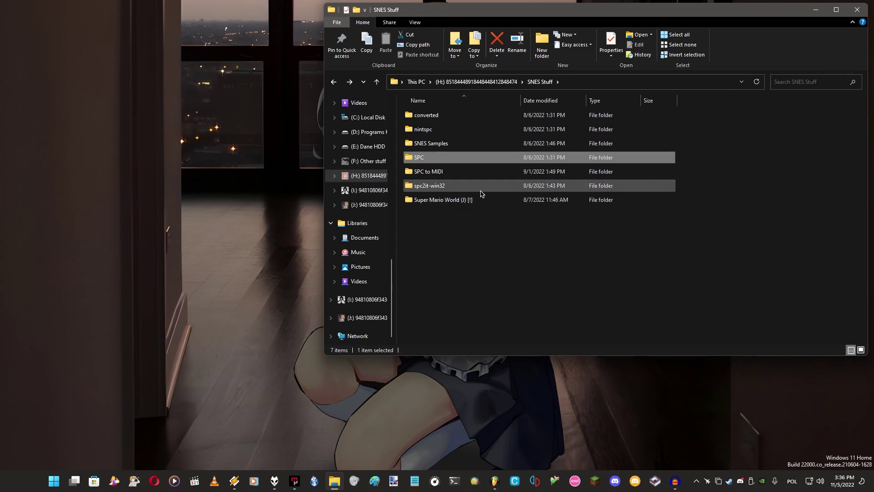
double_click(439, 172)
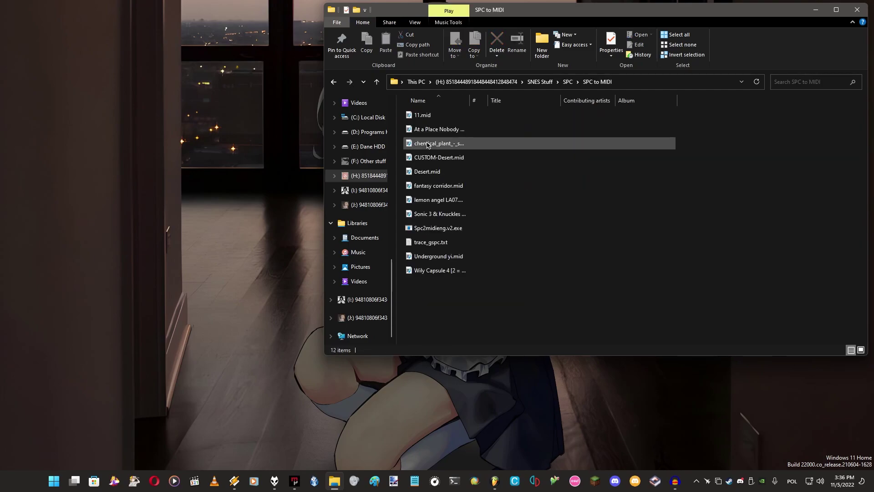
left_click(430, 143)
double_click(469, 101)
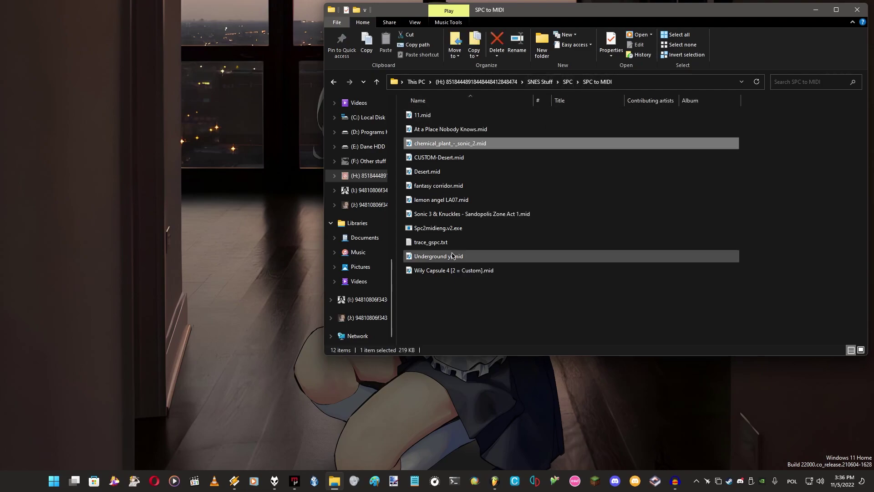
left_click(446, 146)
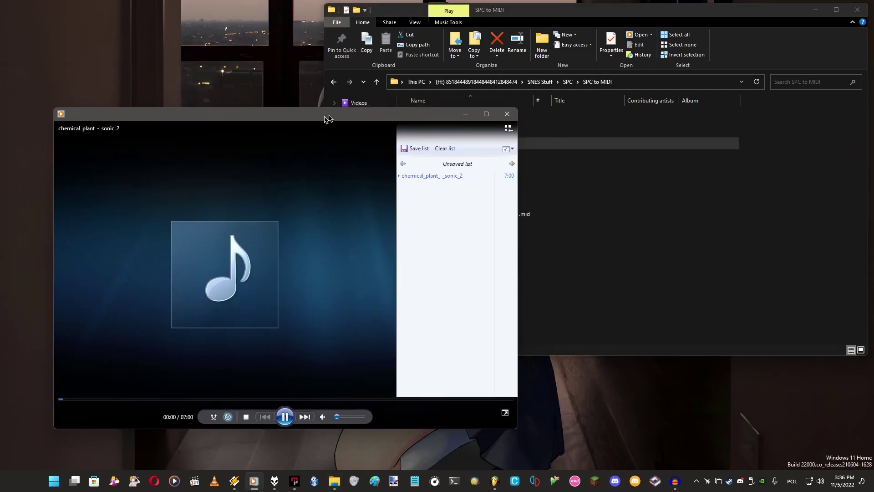
left_click_drag(321, 120, 314, 122)
left_click_drag(325, 422, 336, 422)
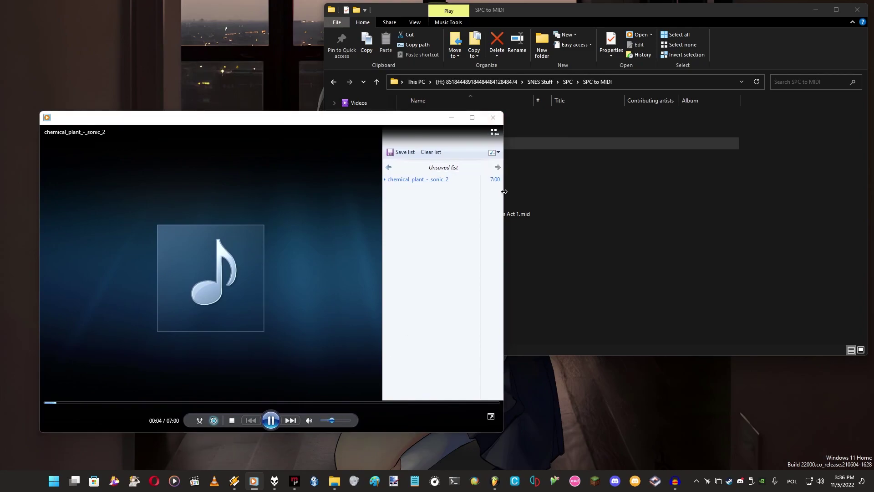
left_click(493, 118)
Import chemical_plant_-_sonic_2.mid from the SPC to MIDI folder via FL Studio's File > Import > MIDI file
left_click(494, 481)
left_click(45, 12)
mouse_move(97, 76)
left_click(224, 81)
left_click(479, 136)
double_click(372, 221)
double_click(372, 213)
double_click(372, 209)
Accept the MIDI import settings, close the channel windows, and review the pattern's notes in the piano roll
left_click(504, 287)
left_click(449, 263)
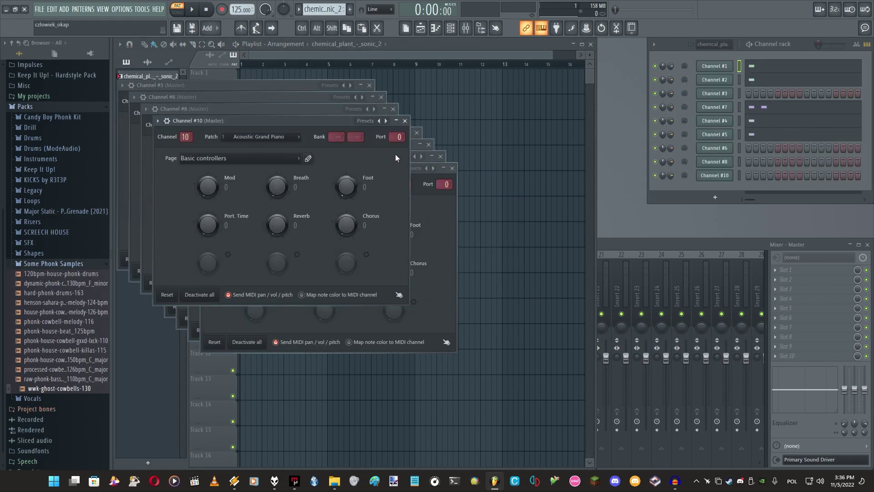
left_click(250, 81)
double_click(255, 79)
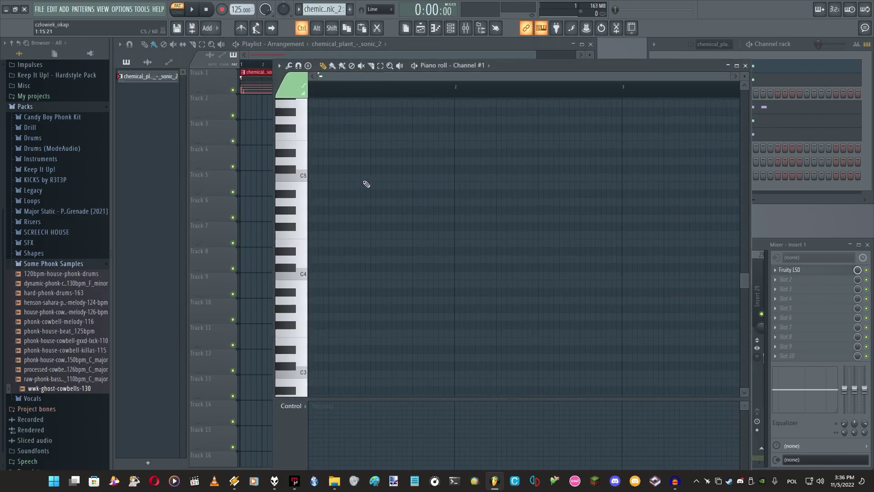
scroll(366, 184, "up", 6)
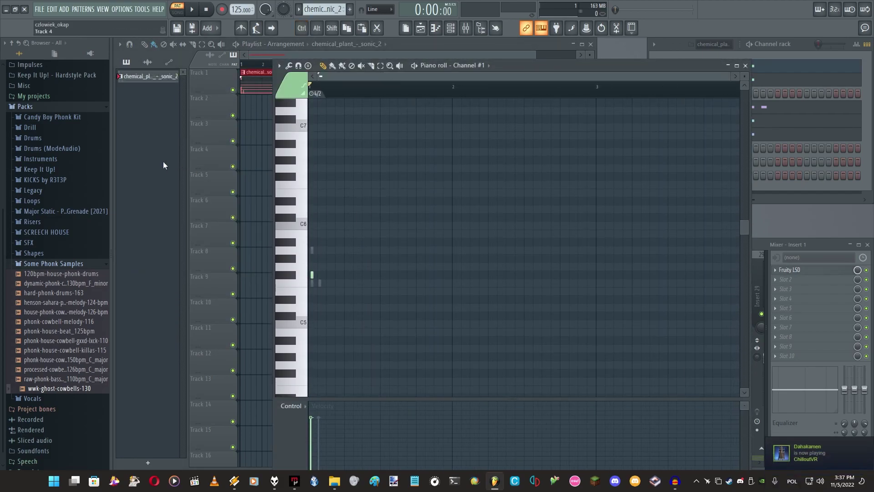
scroll(367, 237, "down", 2)
left_click(745, 65)
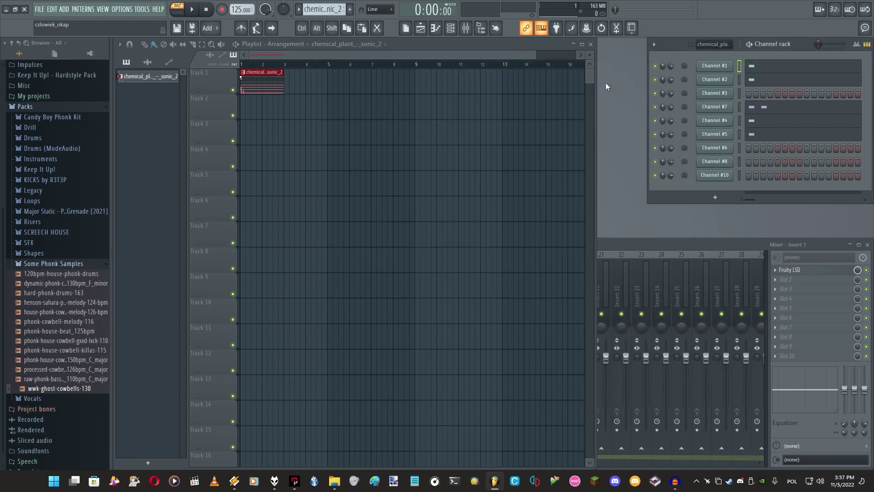
Delete the imported chemical plant pattern from FL Studio's pattern list
right_click(263, 83)
right_click(137, 76)
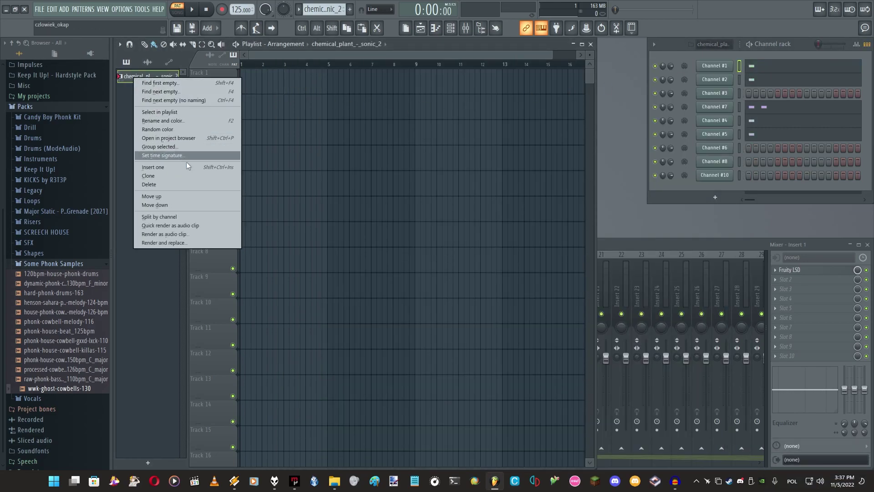
left_click(214, 181)
key("Return")
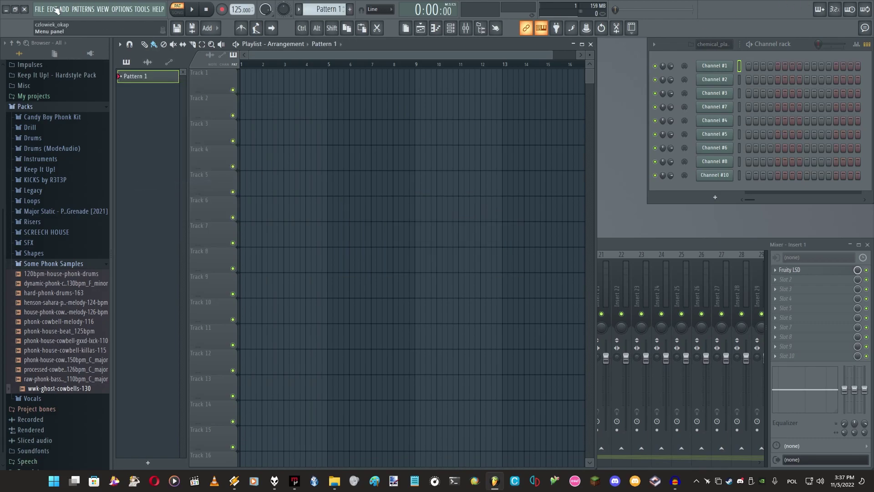
Drag chemical_plant_-_sonic_2.mid from the SPC to MIDI folder into Audacity
left_click(6, 9)
left_click(674, 481)
left_click(328, 486)
left_click_drag(428, 145, 231, 161)
Inspect the note track, setting the play position at about 1:24 and 1:50
left_click(231, 2)
left_click(156, 81)
left_click_drag(249, 82, 256, 82)
left_click(331, 91)
left_click(221, 98)
left_click(269, 101)
scroll(255, 99, "down", 2)
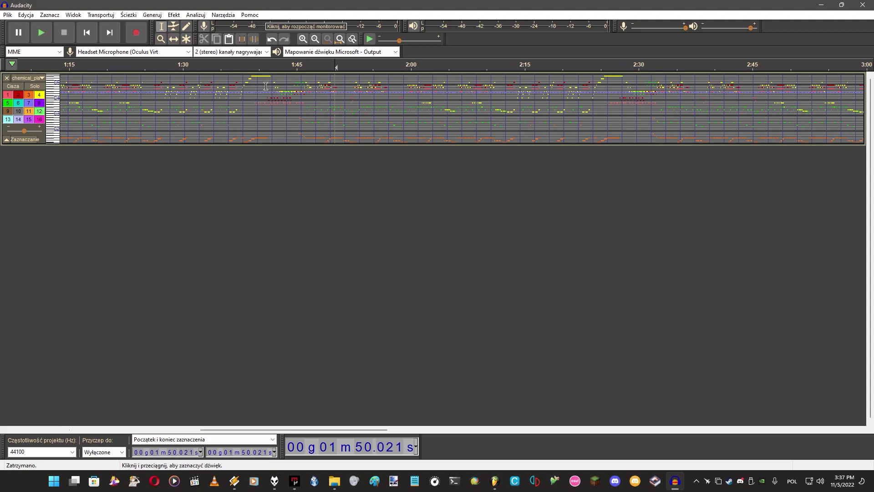
scroll(253, 95, "up", 2)
scroll(195, 96, "left", 3)
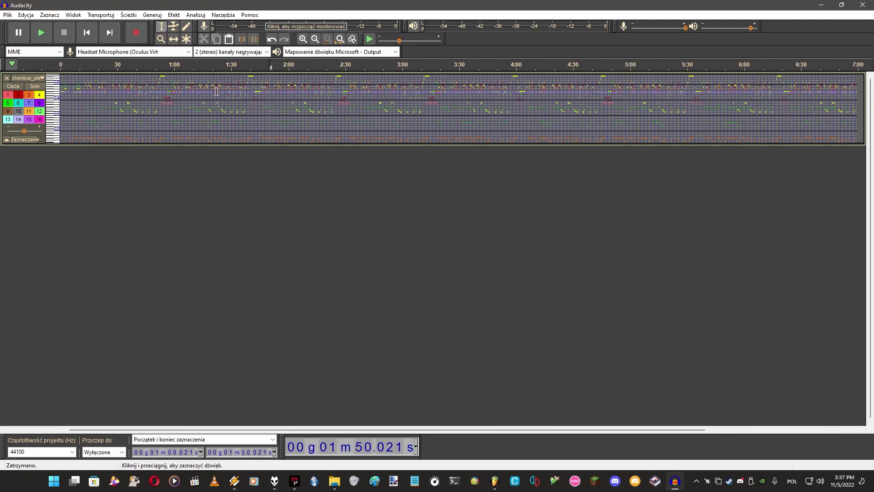
Select the track from its start to about 2:27.9
left_click_drag(340, 76, 57, 95)
scroll(319, 102, "up", 8)
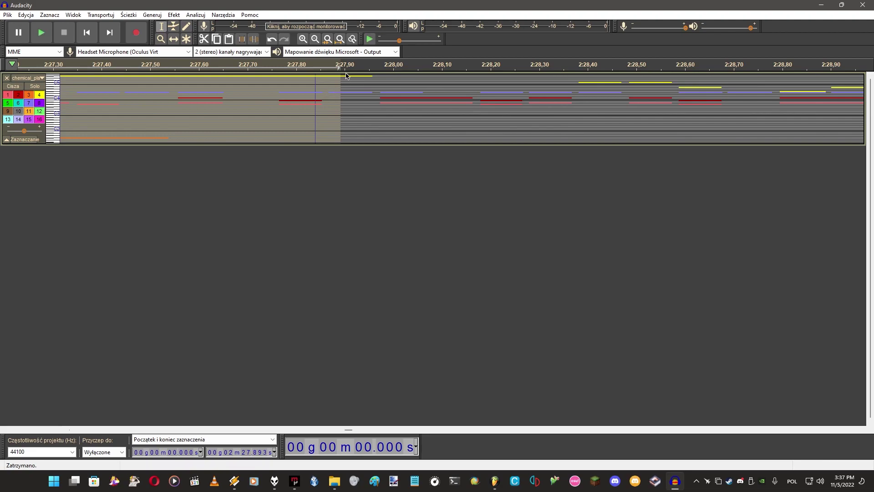
left_click_drag(332, 80, 374, 83)
scroll(313, 113, "down", 9)
scroll(132, 103, "up", 2)
scroll(132, 102, "left", 3)
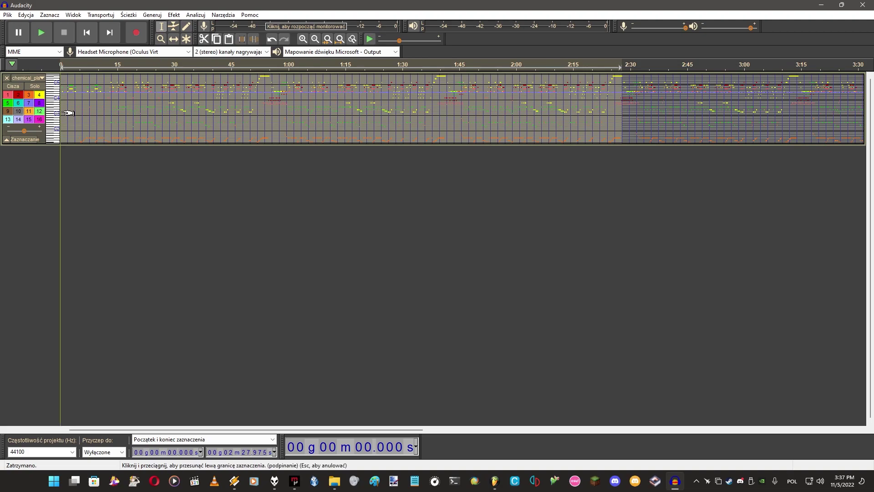
Select from 2:27.975 to the track's end, remove it, and open the File menu
left_click_drag(61, 111, 604, 113)
scroll(603, 113, "down", 5)
scroll(136, 115, "up", 2)
left_click_drag(92, 105, 168, 107)
scroll(132, 132, "left", 3)
left_click(126, 131)
left_click(7, 15)
Export the trimmed track as MIDI 'chemical planz sone sonic 2 edit.mid' into the SPC to MIDI folder
mouse_move(63, 84)
left_click(159, 152)
left_click_drag(109, 31, 358, 74)
left_click(439, 86)
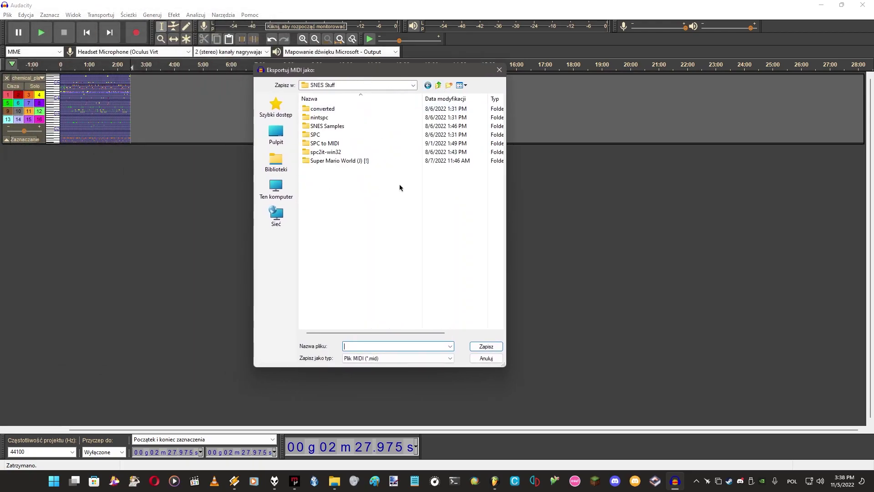
double_click(341, 144)
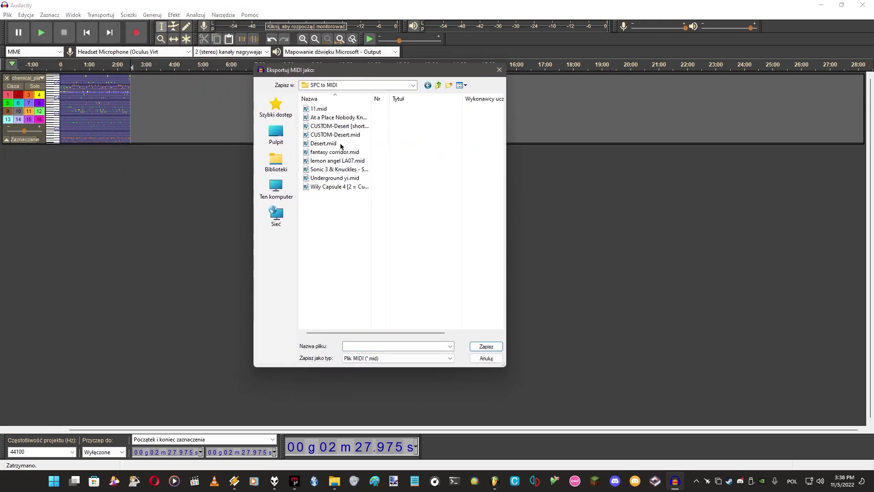
left_click(408, 347)
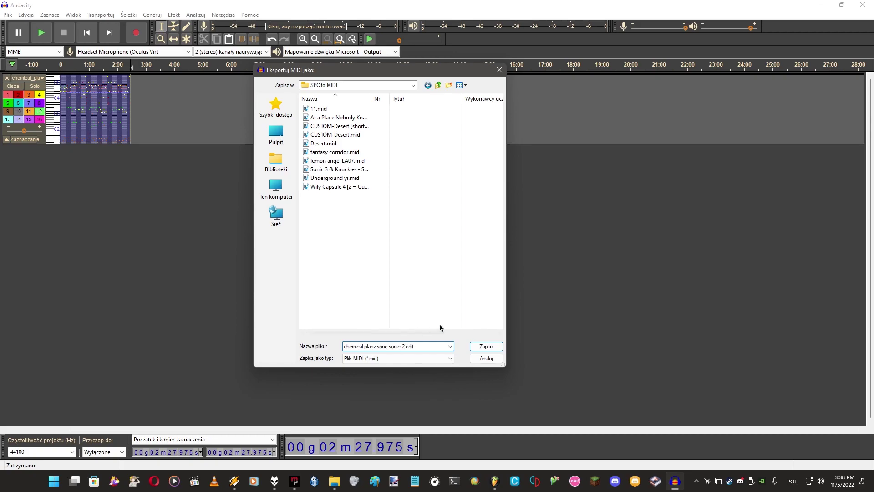
left_click(487, 346)
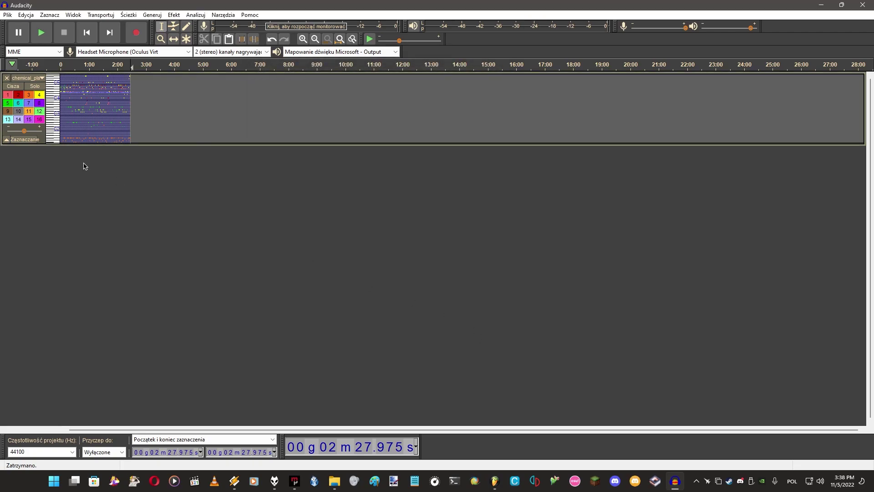
Close Audacity without saving and select chemical planz sone sonic 2 edit.mid in the SPC to MIDI folder
left_click(859, 5)
left_click(456, 234)
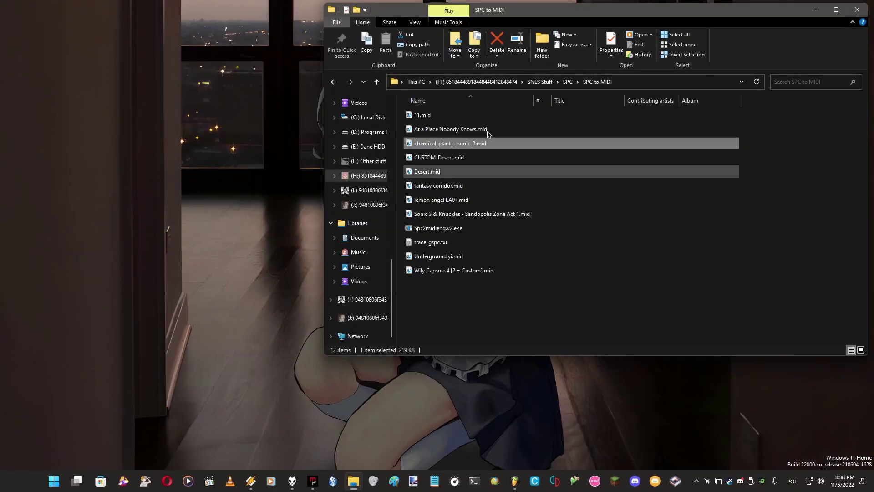
left_click(540, 82)
double_click(425, 171)
left_click(352, 157)
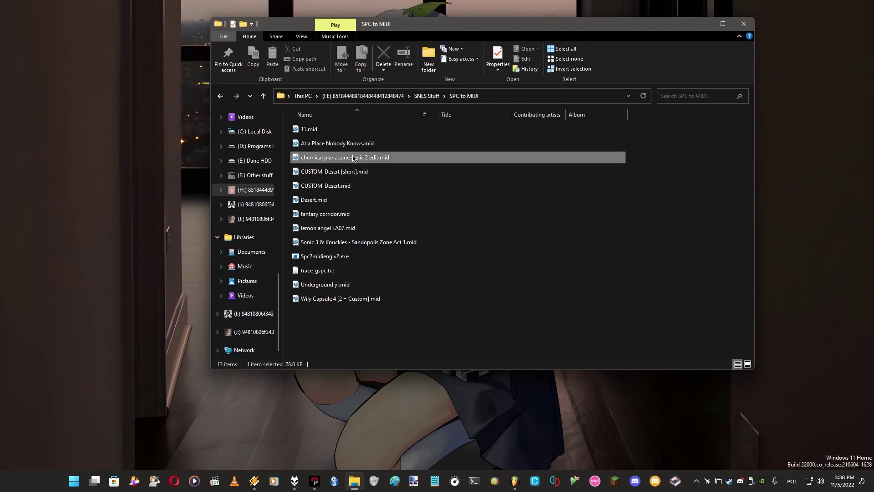
Start a MIDI file import in FL Studio and browse to the SPC to MIDI folder
left_click(516, 481)
left_click(39, 9)
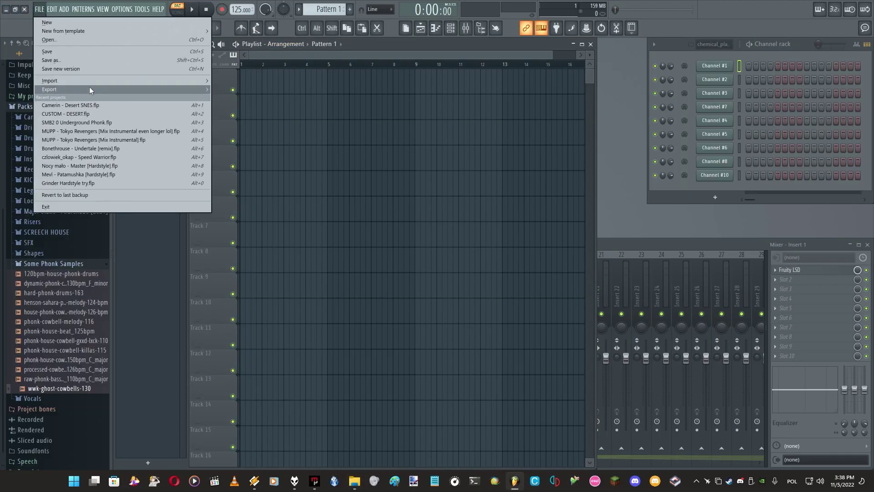
mouse_move(91, 81)
left_click(232, 81)
left_click(443, 260)
double_click(400, 166)
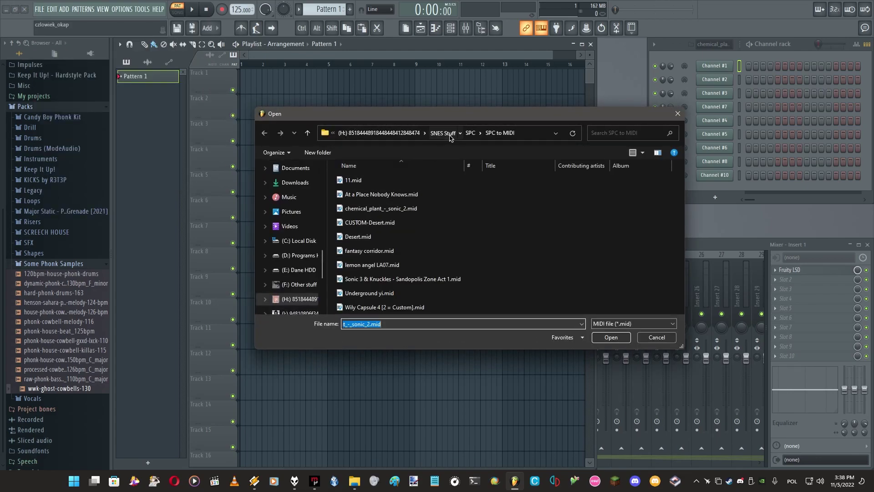
left_click(448, 136)
double_click(364, 250)
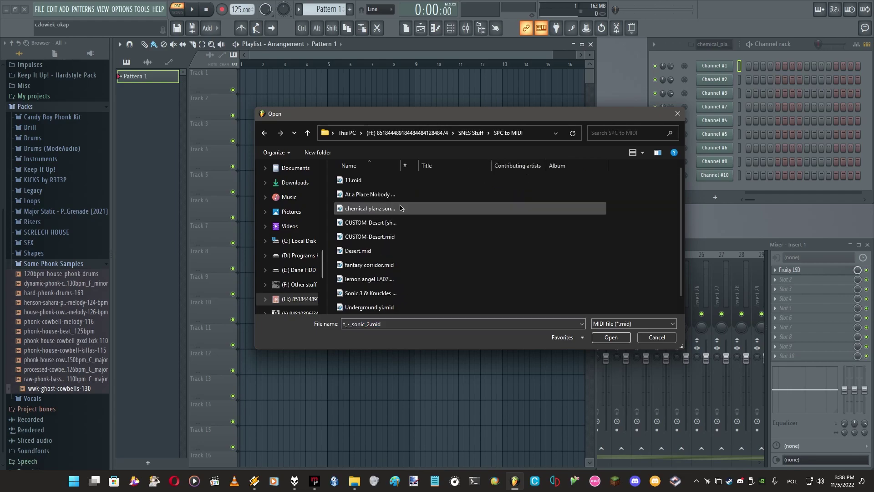
double_click(400, 165)
Import chemical planz sone sonic 2 edit.mid with default settings and place its pattern on Track 1 at bar 1
double_click(381, 208)
left_click(506, 287)
left_click(485, 274)
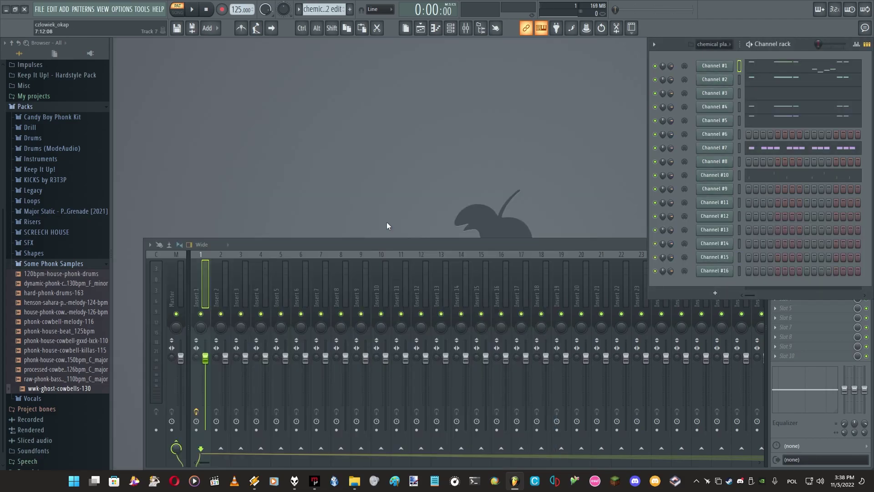
left_click(420, 27)
left_click_drag(196, 81, 242, 84)
Open Channel #1's notes in a maximized piano roll and play the song briefly
key("F7")
double_click(545, 64)
scroll(483, 150, "up", 3)
scroll(482, 150, "down", 3)
scroll(237, 93, "down", 3)
key("space")
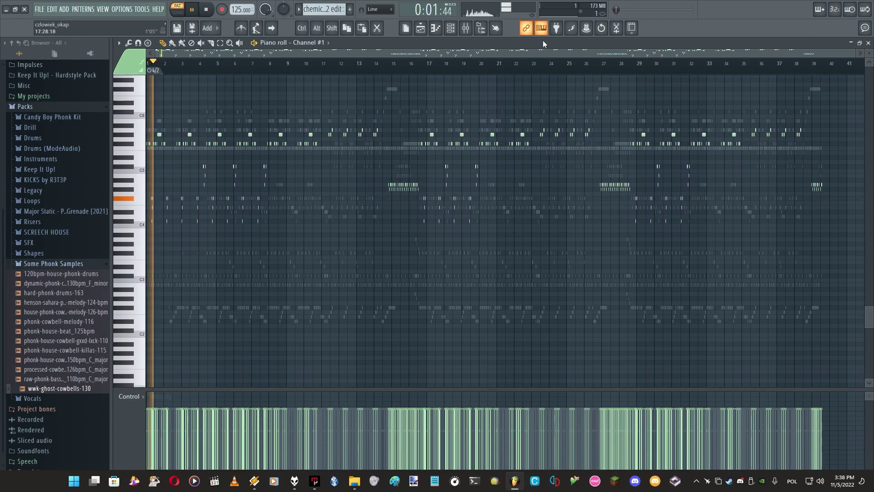
key("space")
Inspect Channel #10's drums and Channel #3's notes, previewing Side Stick and D2–G2, then float the piano roll again
left_click(303, 42)
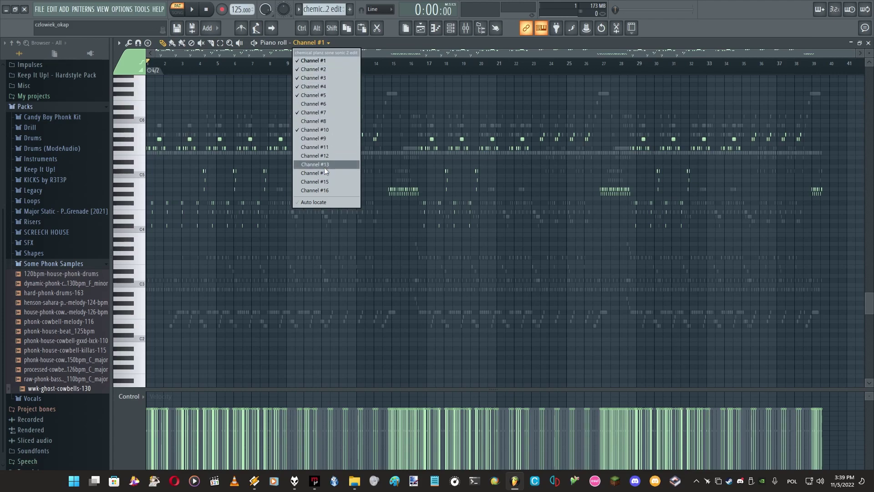
left_click(320, 130)
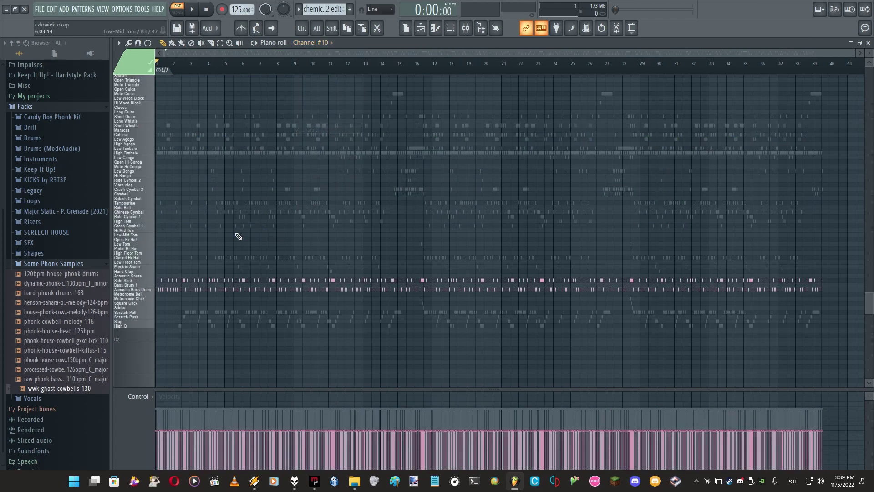
left_click(145, 281)
left_click(320, 42)
left_click(328, 78)
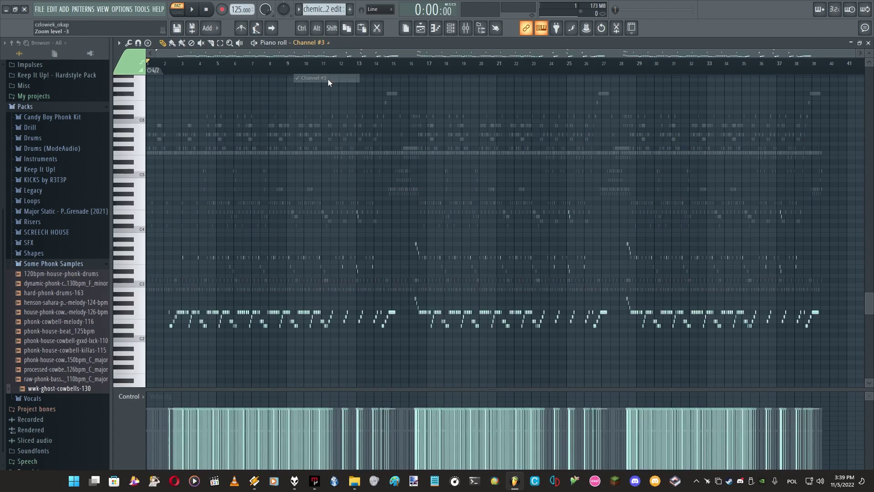
left_click_drag(134, 336, 141, 314)
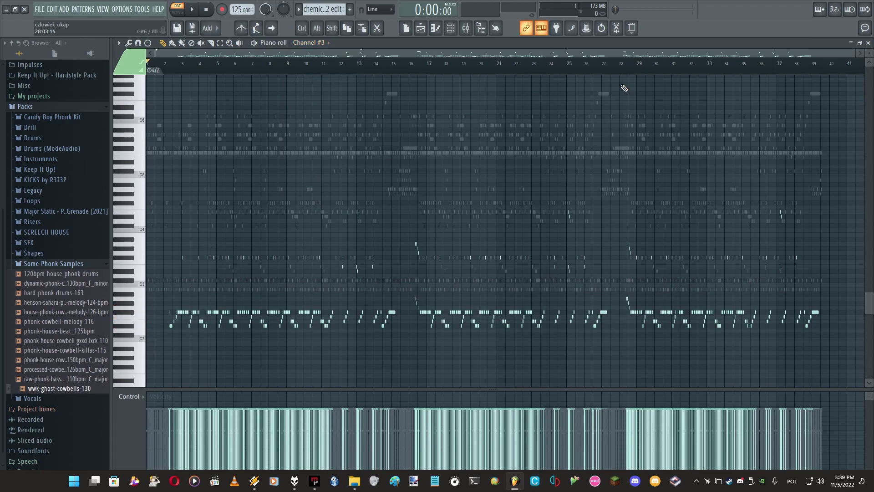
left_click_drag(654, 46, 602, 47)
scroll(558, 371, "down", 2)
left_click_drag(558, 385, 559, 400)
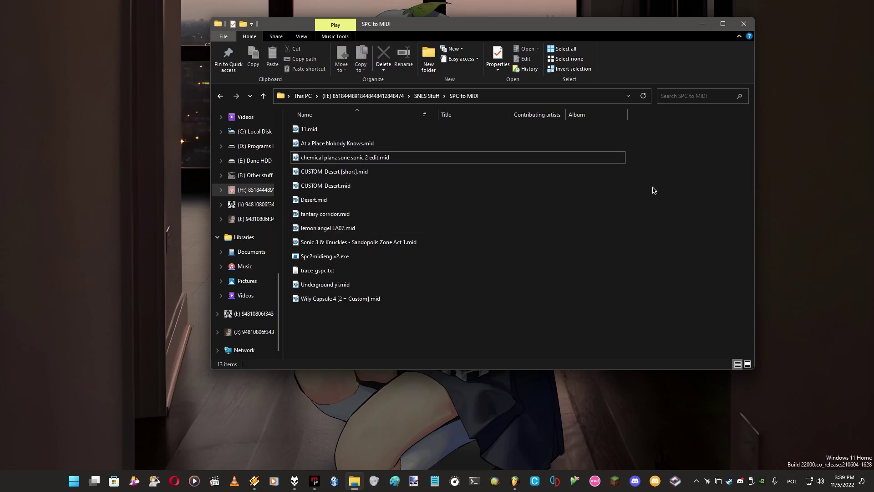
Copy chemical_plant_-_sonic_2.spc from the SPC folder
key("alt+Up")
left_click_drag(508, 24, 610, 43)
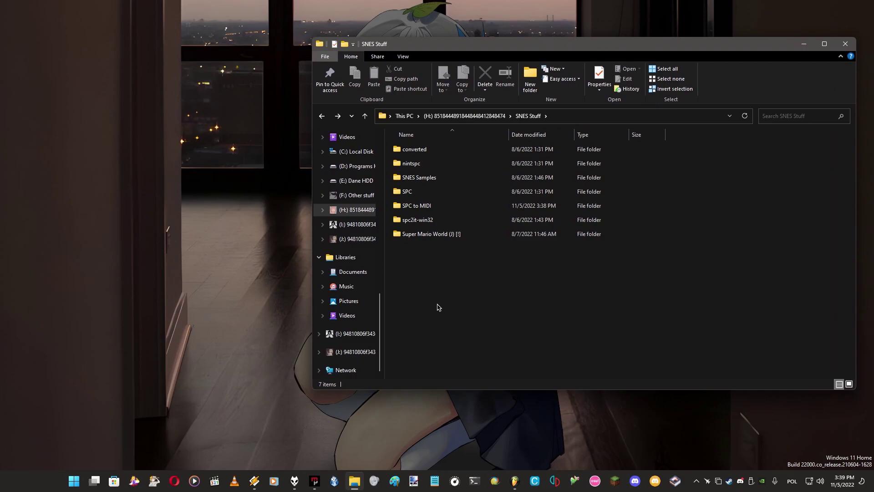
double_click(415, 191)
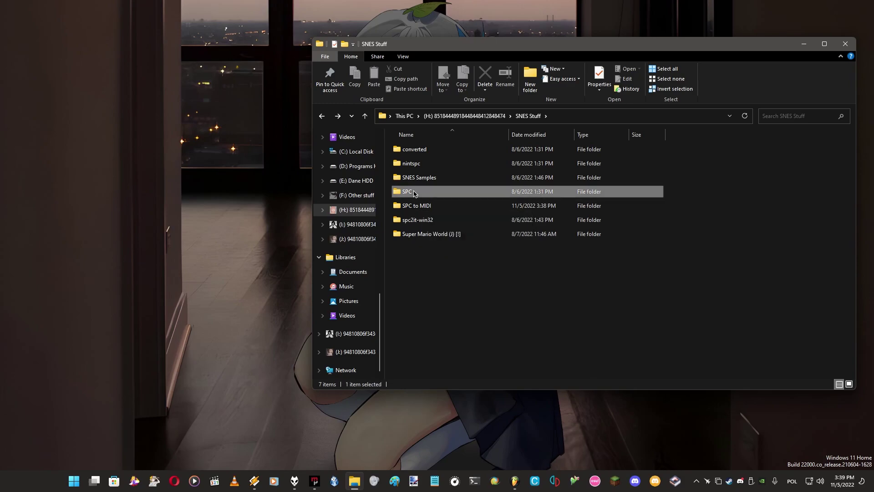
scroll(414, 193, "down", 5)
right_click(445, 286)
left_click(474, 233)
Paste the copied .spc file into the spc2it-win32 folder
key("BackSpace")
double_click(424, 205)
right_click(474, 349)
key("Escape")
key("BackSpace")
double_click(445, 220)
right_click(682, 209)
left_click(699, 268)
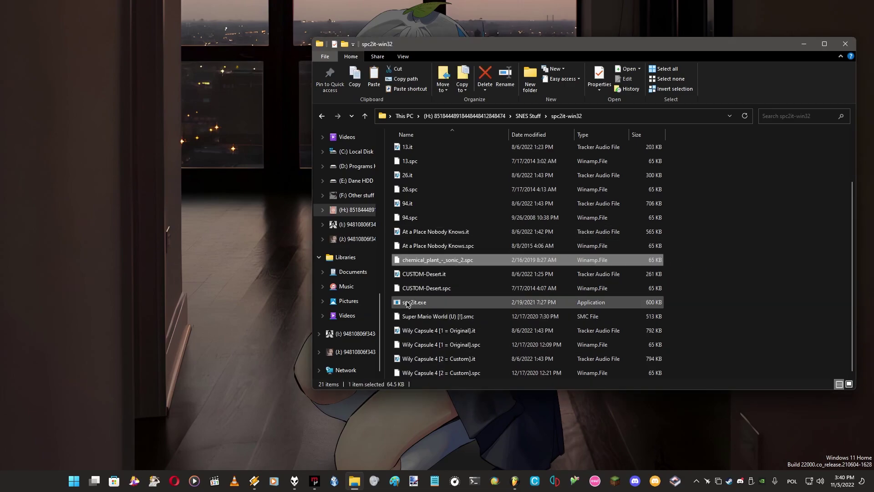
Convert the .spc with spc2it.exe and select the resulting chemical_plant_-_sonic_2.it
left_click(428, 302)
scroll(429, 303, "up", 1)
left_click(236, 283)
scroll(423, 273, "down", 1)
left_click_drag(421, 260, 410, 307)
scroll(456, 232, "down", 1)
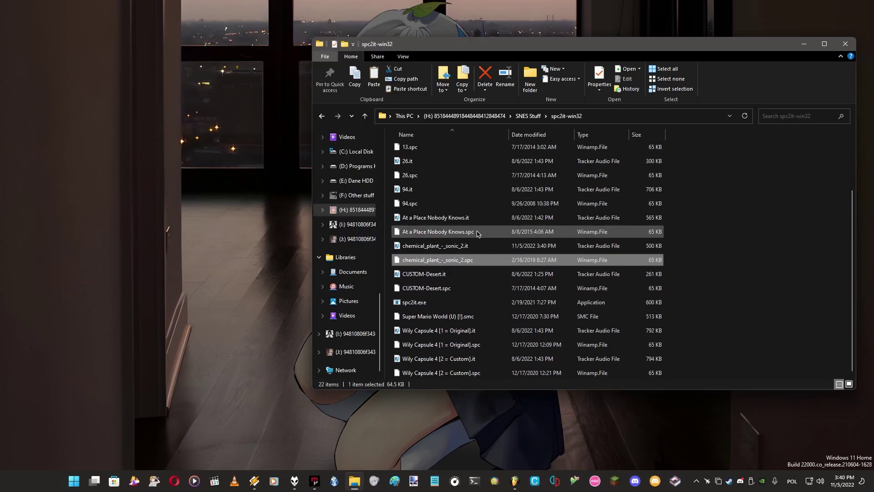
left_click(675, 249)
left_click(607, 246)
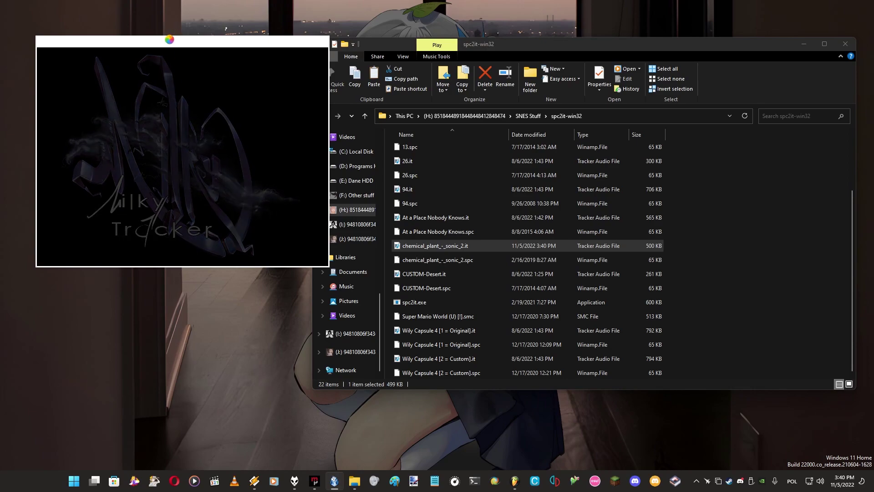
Play chemical_plant_-_sonic_2.it in MilkyTracker, stop it, and close MilkyTracker
left_click_drag(164, 46, 143, 67)
left_click(426, 246)
left_click_drag(426, 245, 112, 138)
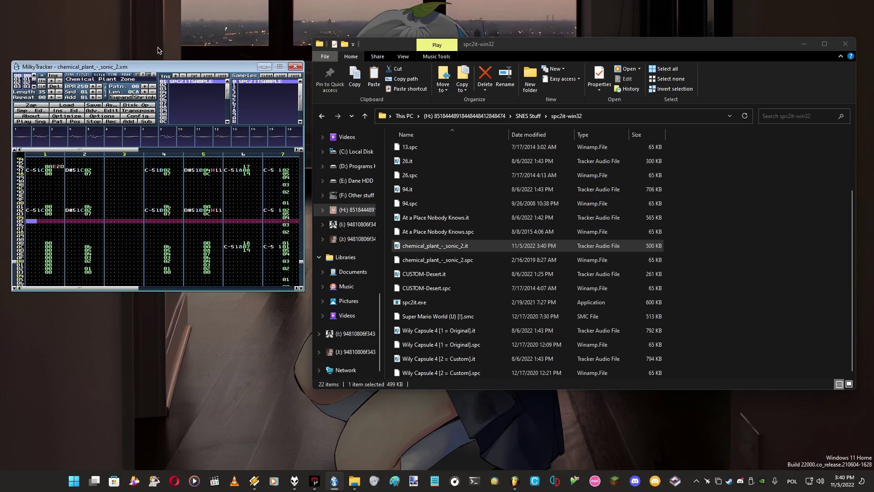
left_click(95, 122)
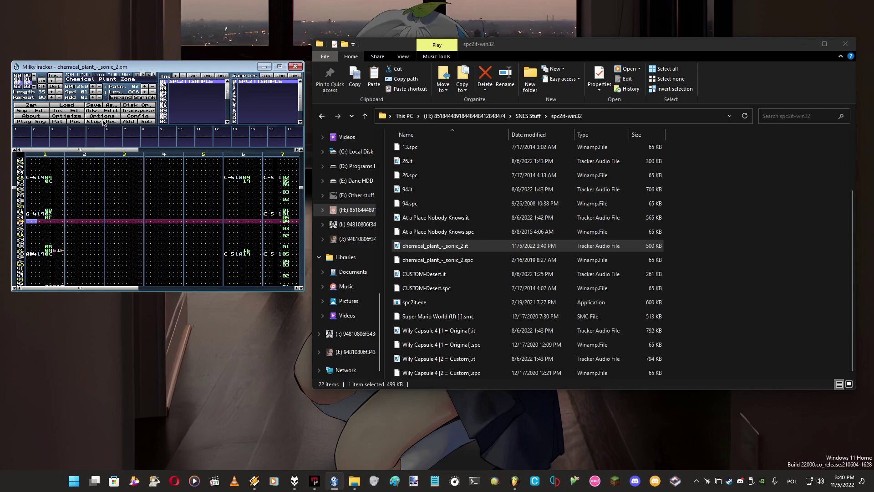
left_click(290, 66)
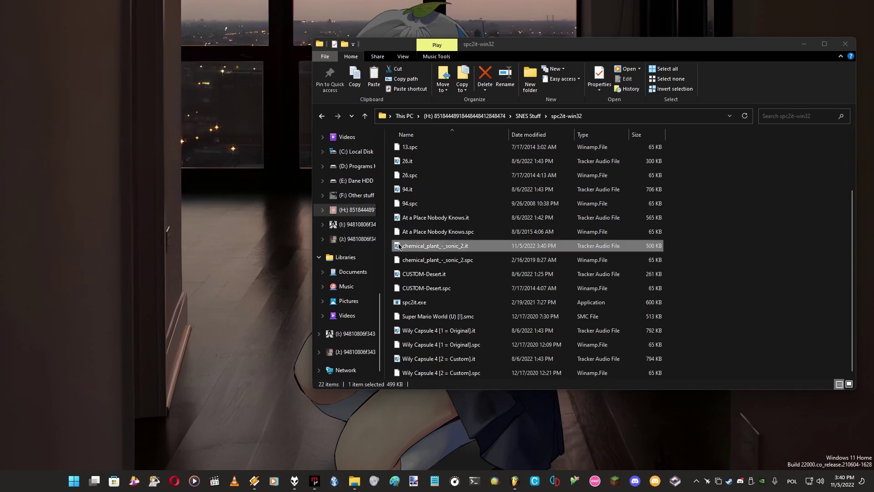
Open chemical_plant_-_sonic_2.it in OpenMPT from the Explorer window
left_click(432, 246)
left_click(679, 273)
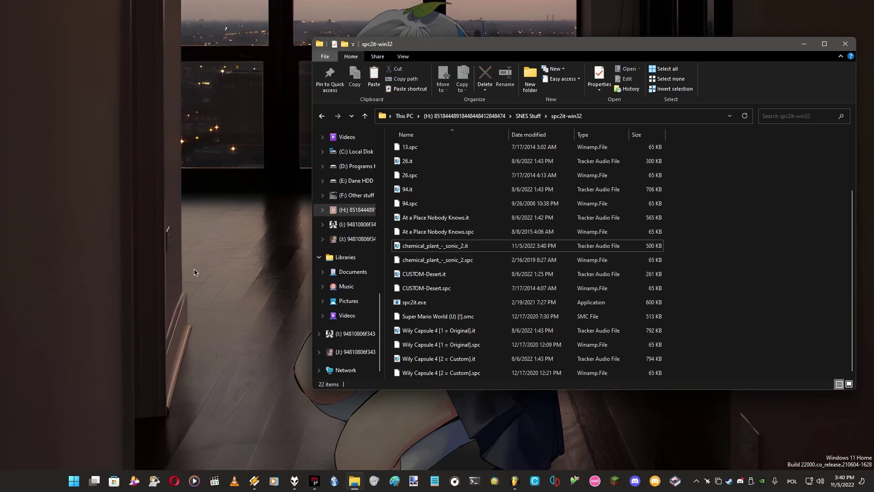
left_click(314, 479)
left_click_drag(347, 67, 288, 110)
left_click_drag(475, 47, 489, 14)
left_click_drag(448, 212, 268, 215)
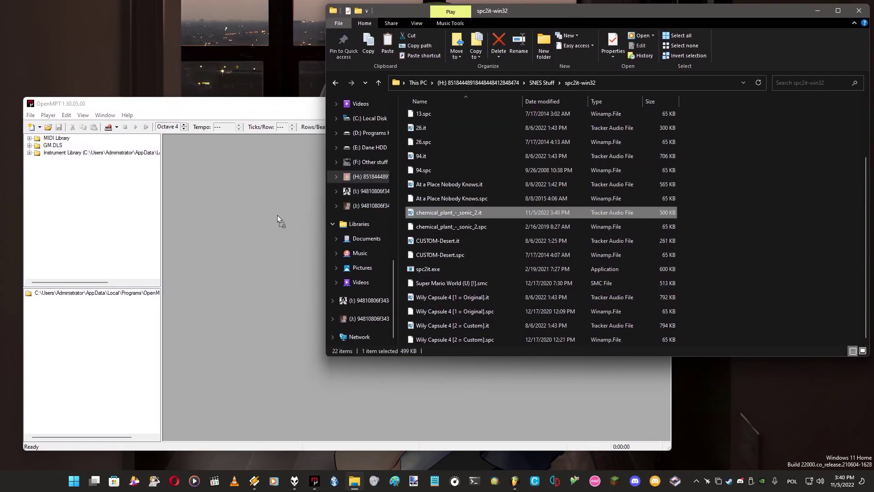
left_click_drag(129, 209, 129, 207)
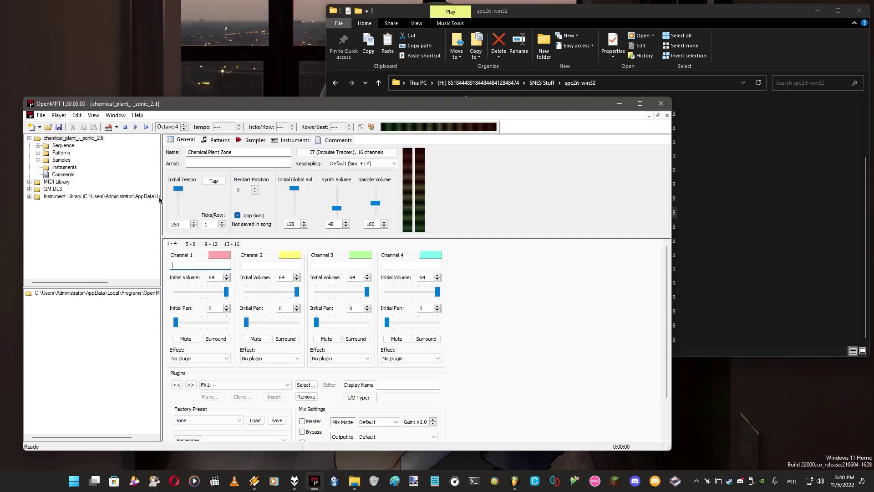
Lower the initial global volume from 128 to 23 and play the song briefly
left_click_drag(294, 192, 295, 210)
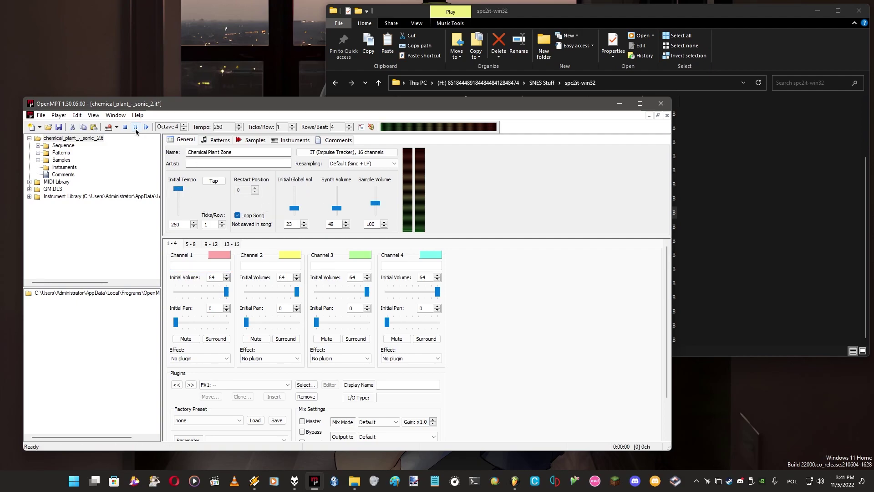
left_click(135, 127)
left_click(125, 128)
Show OpenMPT's Samples tab, replay the .it song in MilkyTracker, then minimize MilkyTracker
left_click(246, 141)
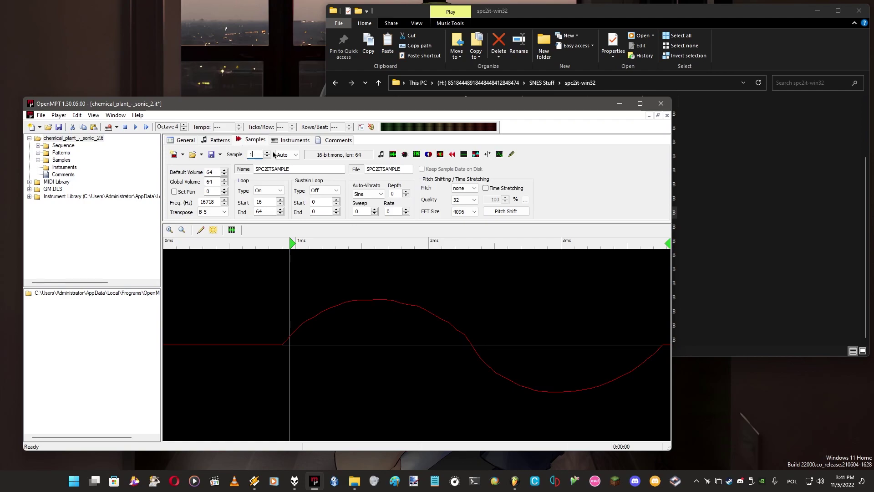
left_click(628, 22)
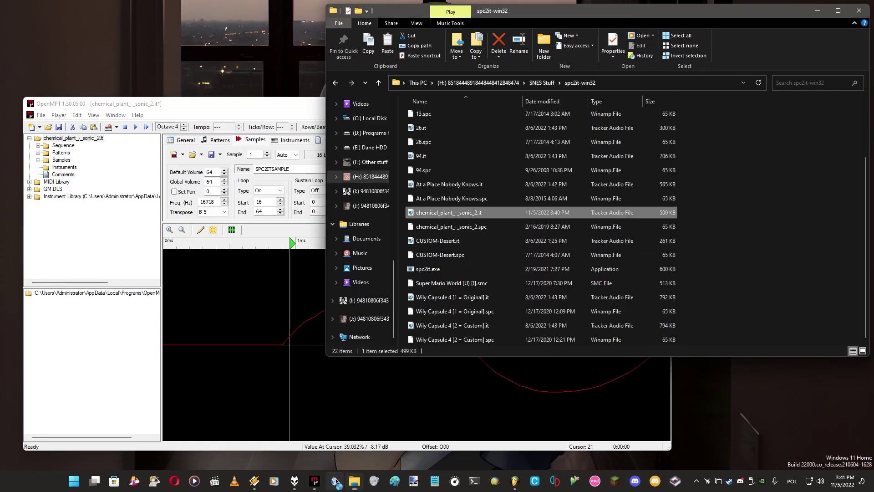
left_click_drag(448, 214, 220, 187)
left_click_drag(259, 67, 571, 61)
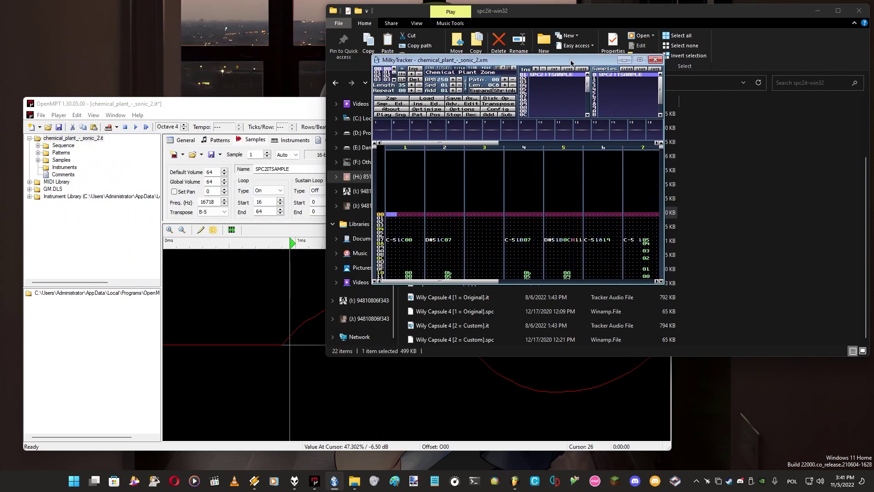
left_click(391, 115)
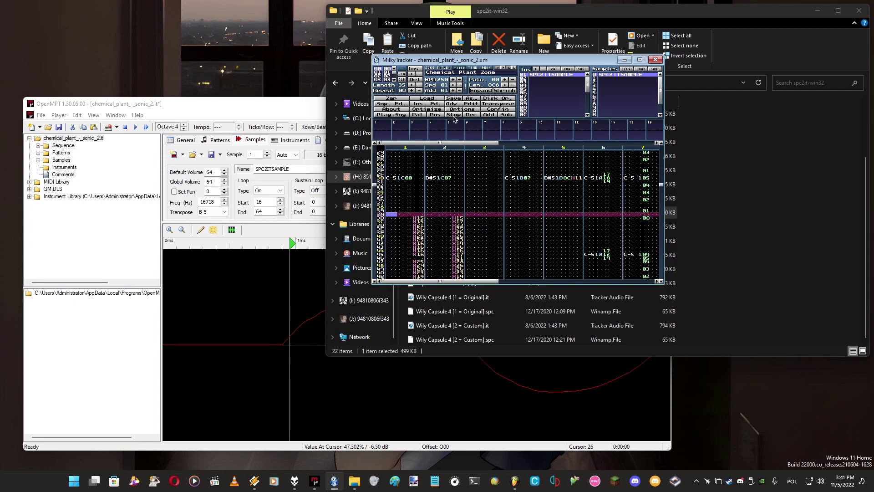
left_click_drag(528, 63, 164, 23)
left_click(268, 22)
left_click_drag(269, 103, 266, 70)
Audition the first few samples, return to sample 1 SPC2ITSAMPLE, and play then stop the song
key("o")
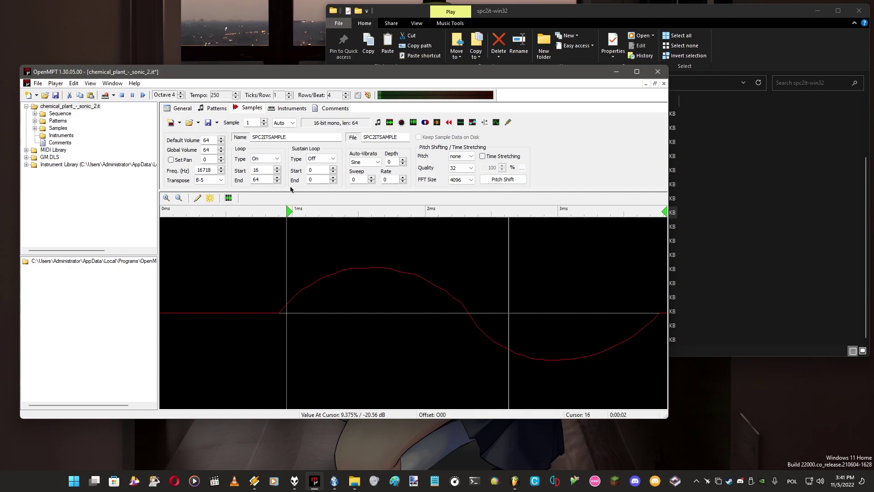
left_click(263, 120)
left_click(122, 95)
left_click(263, 121)
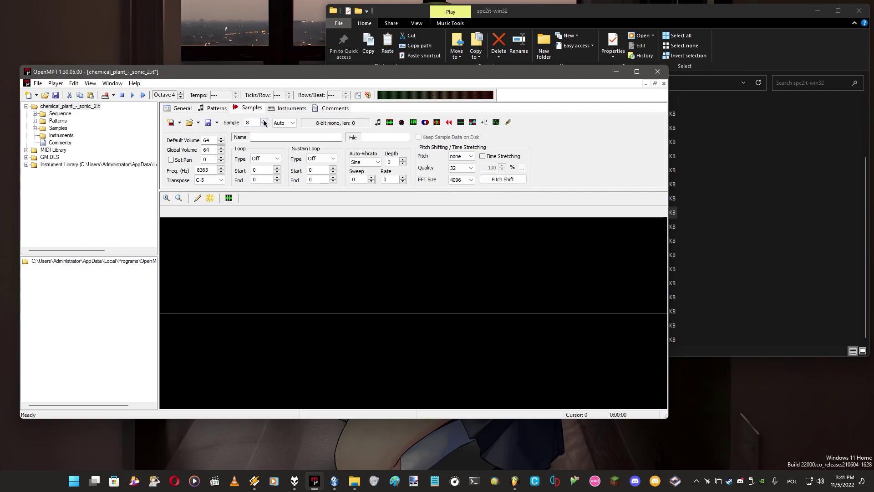
left_click(263, 121)
left_click(263, 121)
left_click(264, 120)
left_click(263, 124)
left_click(264, 125)
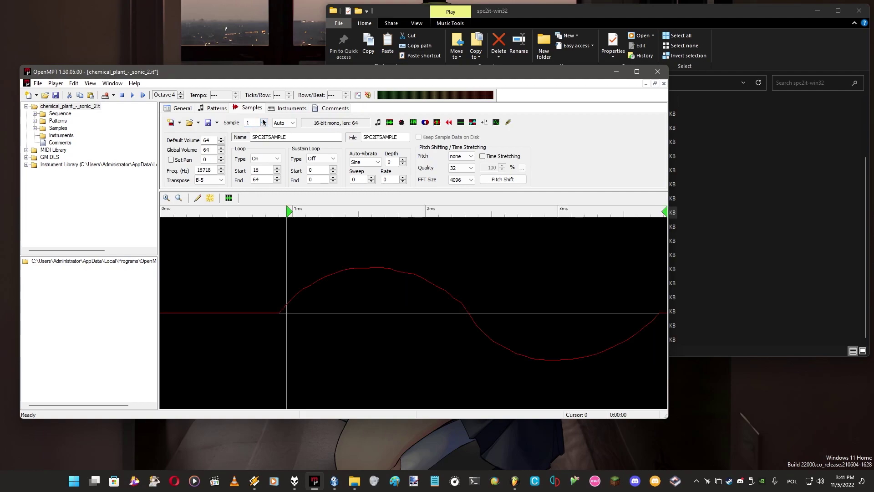
key("F5")
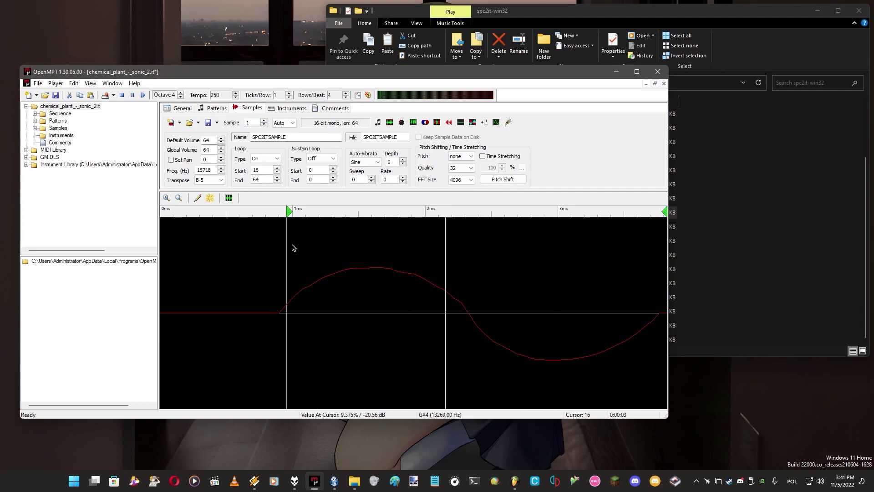
left_click(122, 95)
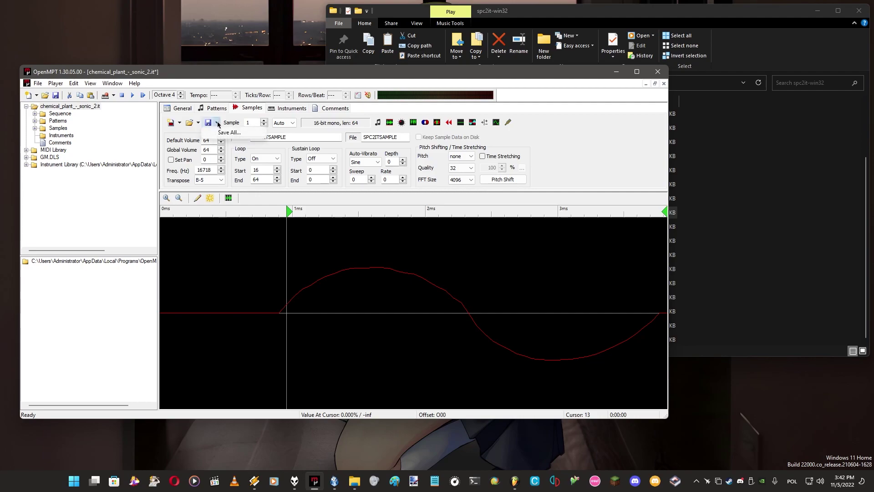
Step the sample slots to sample 21 and play the song to hear it
left_click(264, 121)
left_click(263, 120)
left_click(264, 124)
left_click(264, 125)
left_click(264, 121)
left_click(264, 121)
left_click(264, 122)
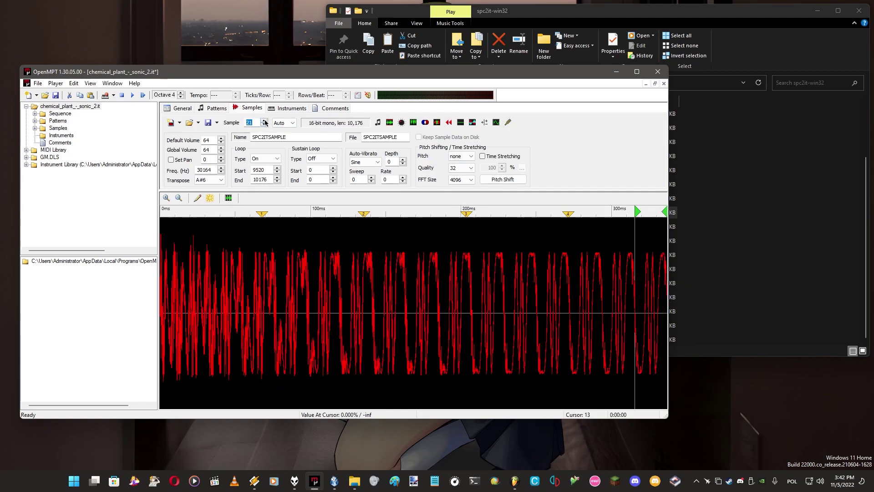
left_click(264, 121)
key("F5")
key("F8")
left_click(264, 120)
Preview samples 22, 23 and 24 at several notes, stopping between them
key("9")
key("q")
key("2")
left_click(263, 121)
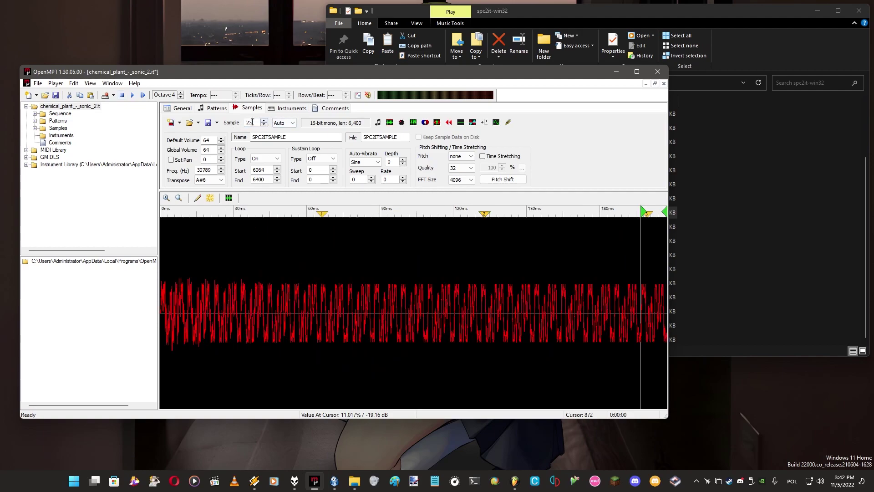
key("e")
left_click(126, 95)
left_click(126, 96)
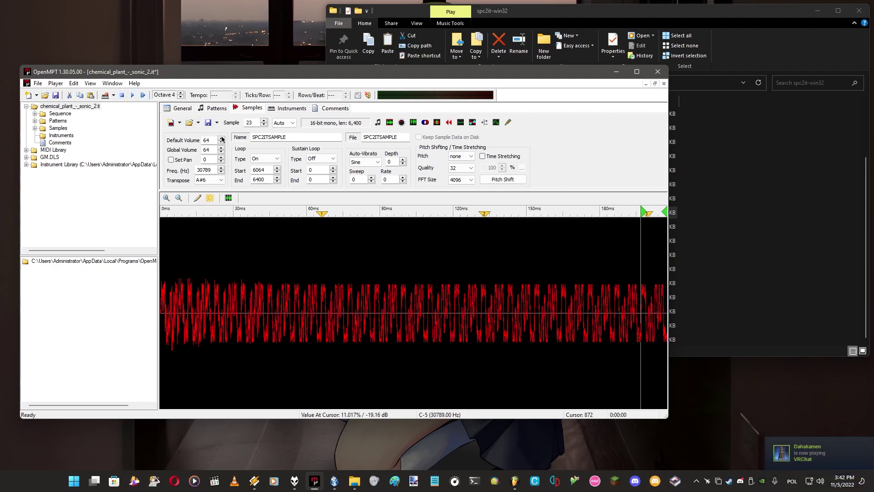
left_click(263, 121)
key("o")
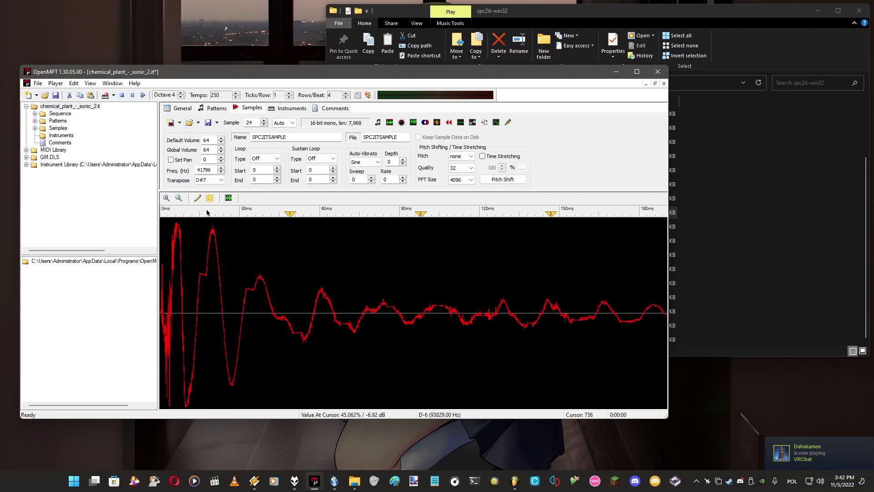
Preview samples 25, 26 and 27 at different notes
left_click(263, 121)
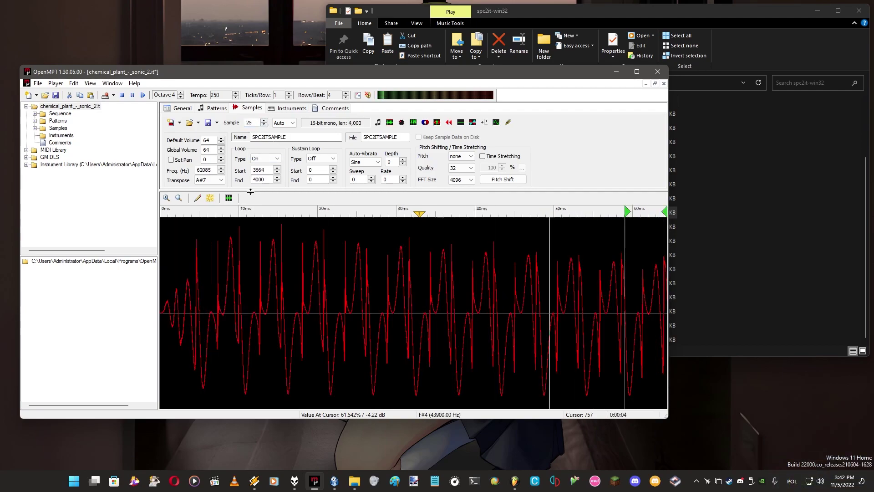
key("h")
left_click(264, 120)
key("9")
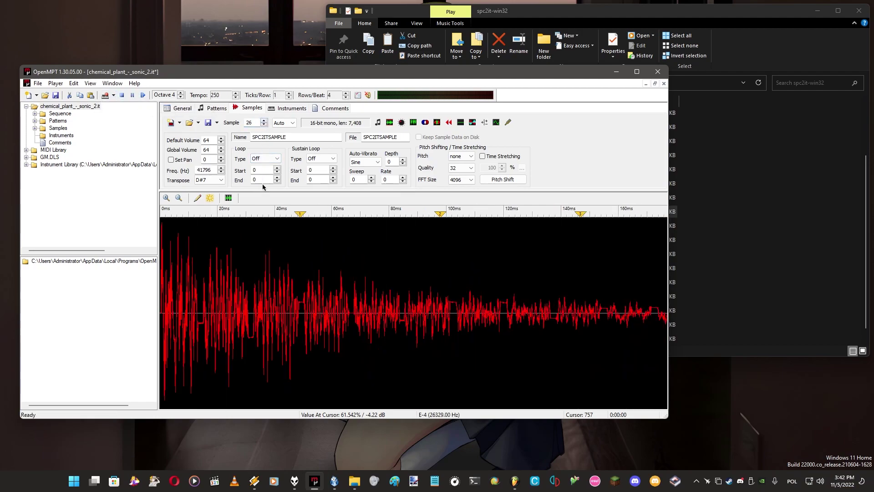
key("2")
left_click(264, 120)
key("z")
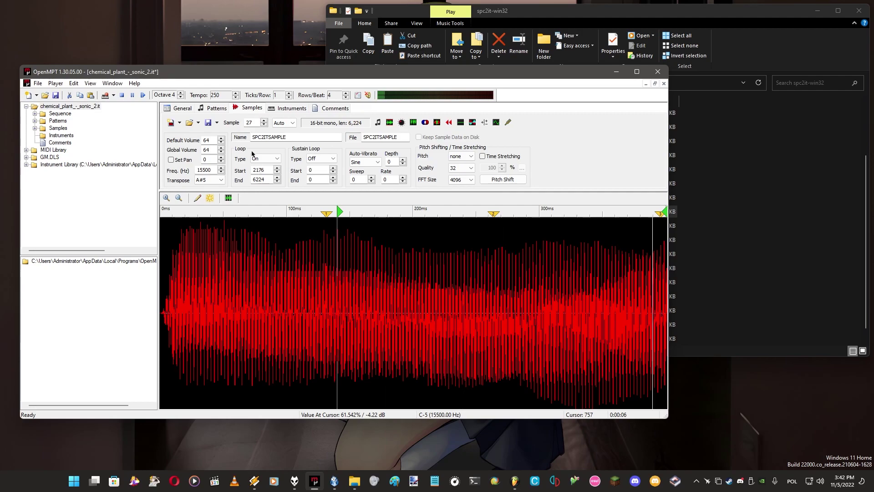
left_click(122, 96)
Preview sample 28, then settle back on sample 27, the long looped waveform
left_click(264, 121)
key("z")
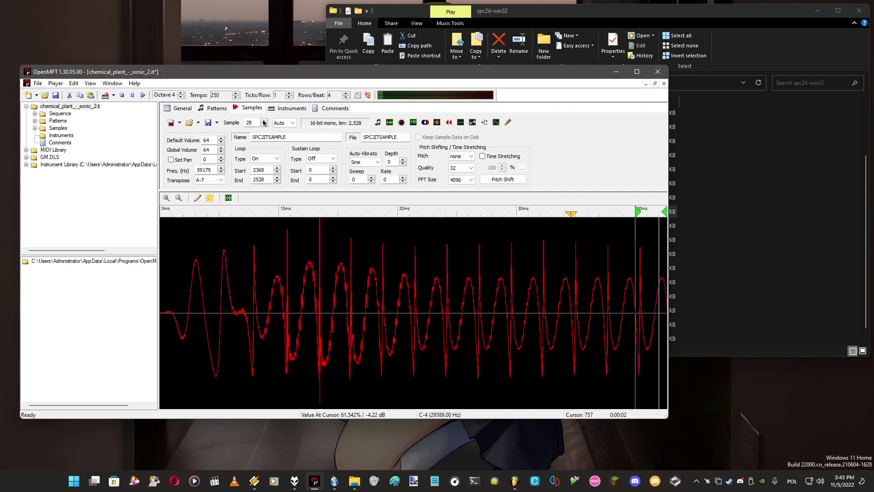
left_click(132, 96)
left_click(263, 120)
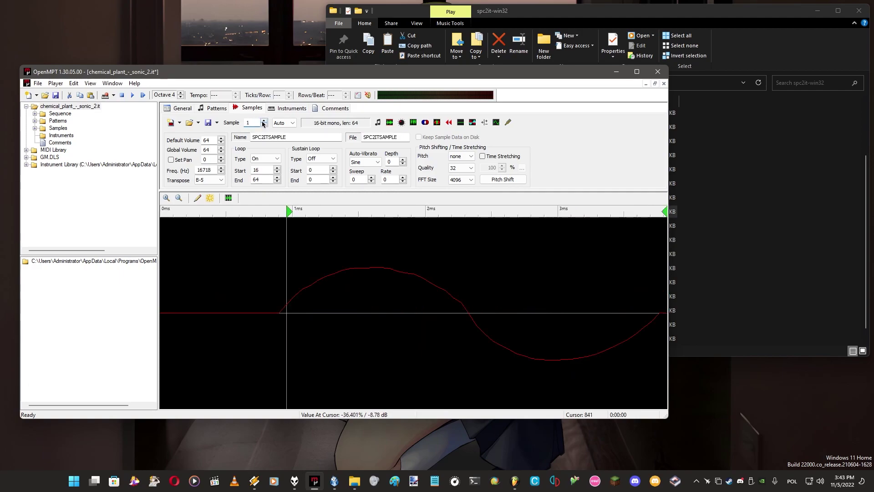
left_click_drag(262, 122, 263, 122)
left_click(263, 125)
left_click(265, 121)
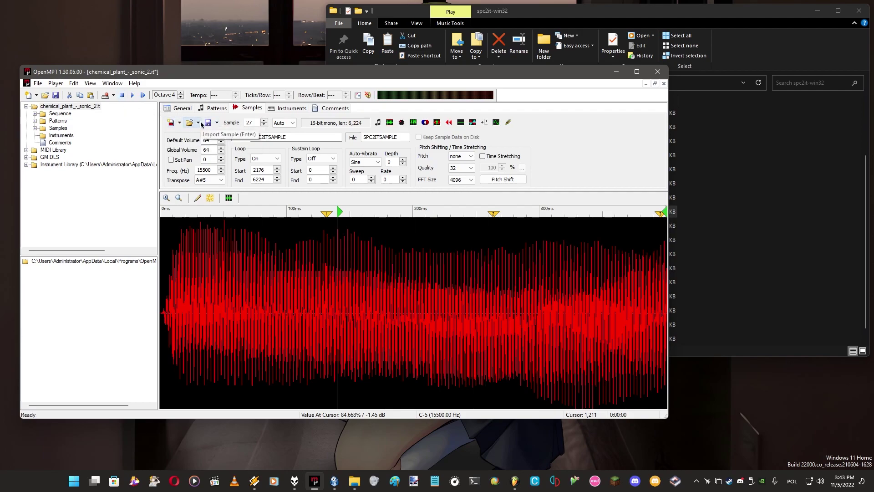
Start saving sample 27 and browse to H:\SNES Stuff\SNES Samples
left_click(217, 123)
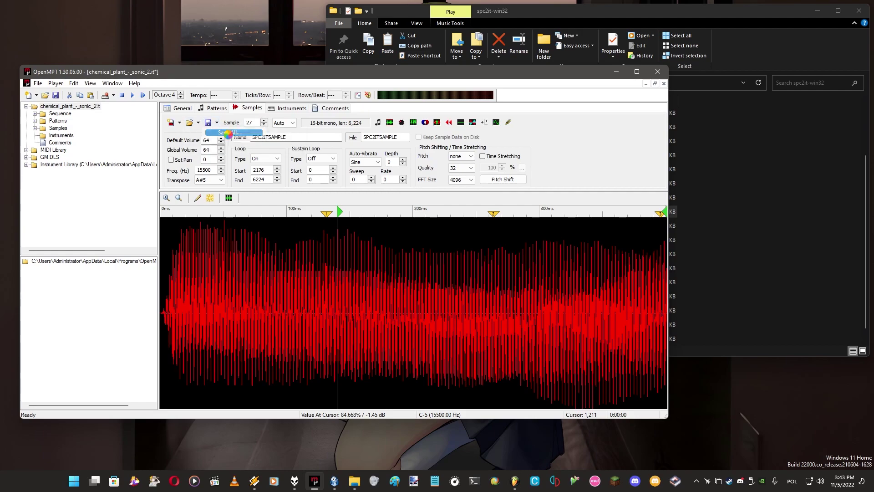
left_click(228, 133)
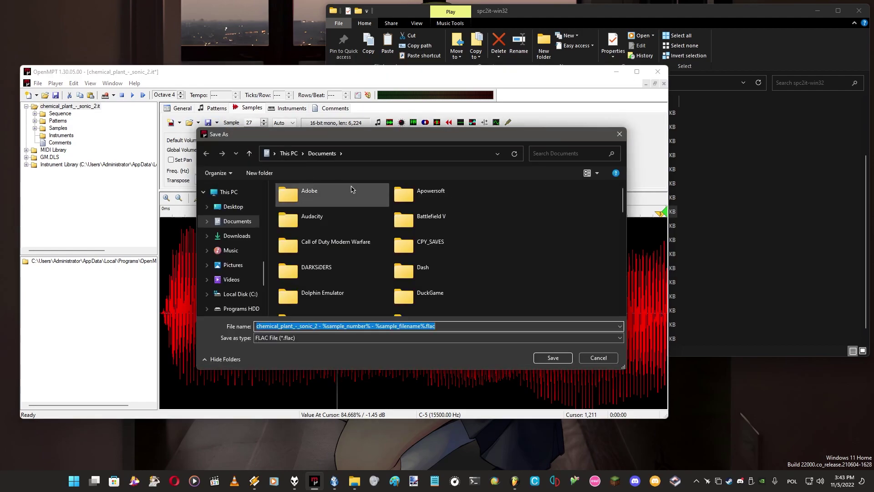
left_click(598, 358)
left_click(216, 123)
left_click(208, 122)
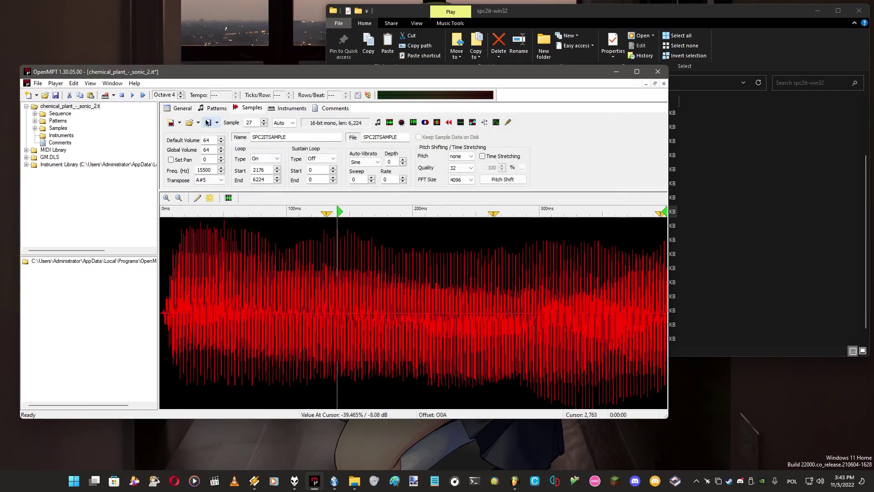
left_click(208, 122)
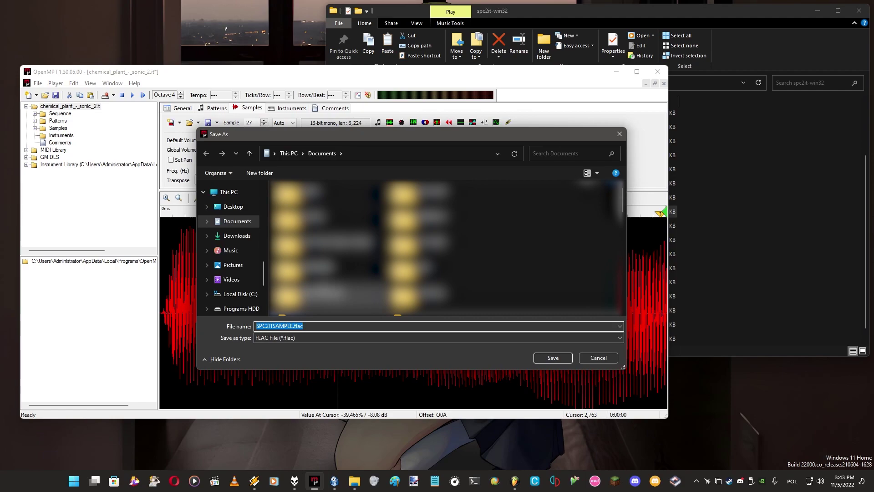
scroll(243, 218, "down", 3)
left_click(243, 217)
left_click(239, 232)
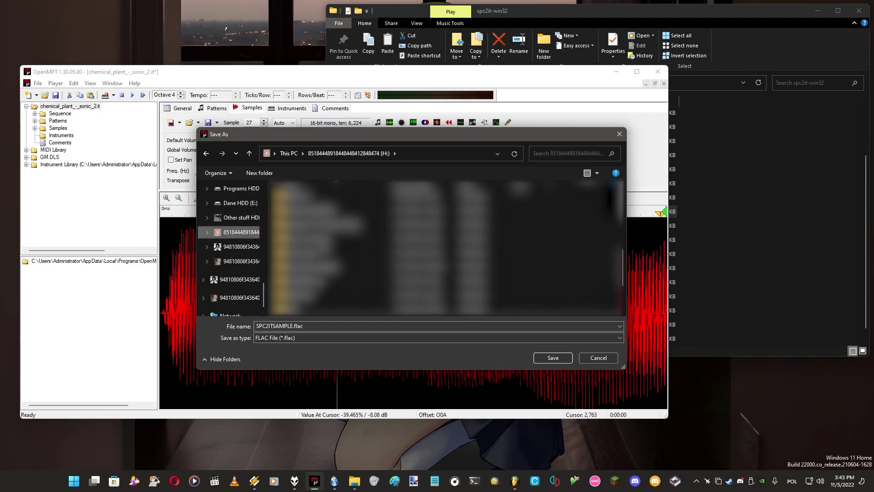
double_click(310, 236)
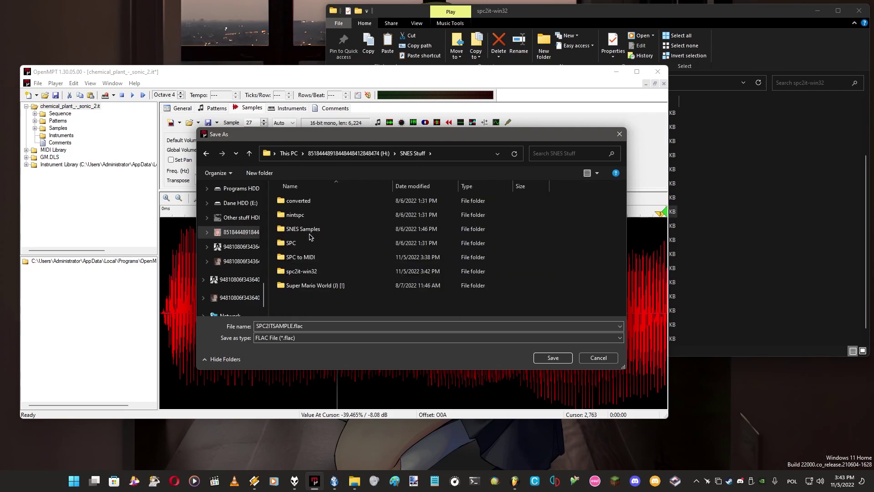
left_click(306, 203)
double_click(306, 202)
key("alt+Left")
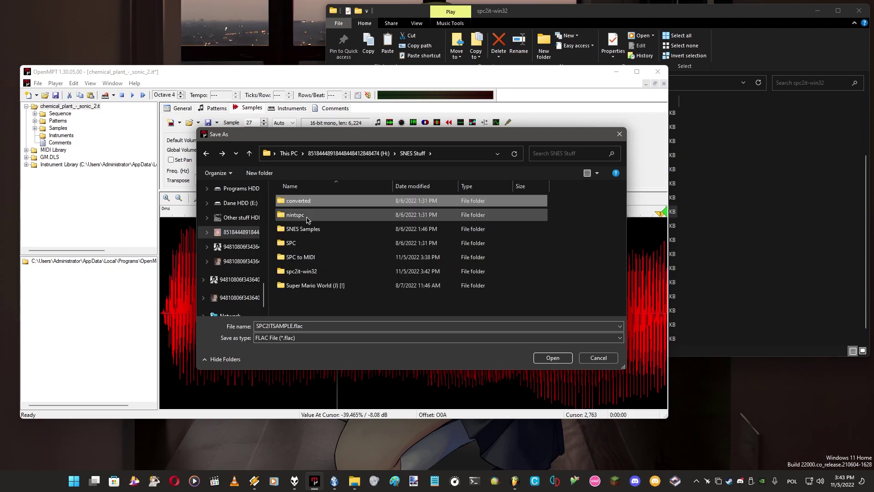
double_click(308, 229)
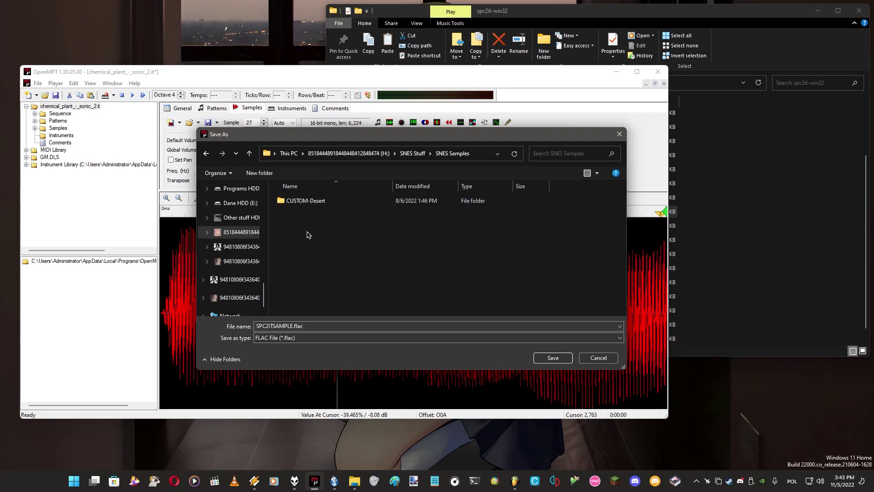
Create a 'Sonic 2 - Chemical ZOne' folder and save sample 27 into it as SPC2ITSAMPLE.flac
left_click(263, 177)
type("Sonic 2 - Chemical ZOne")
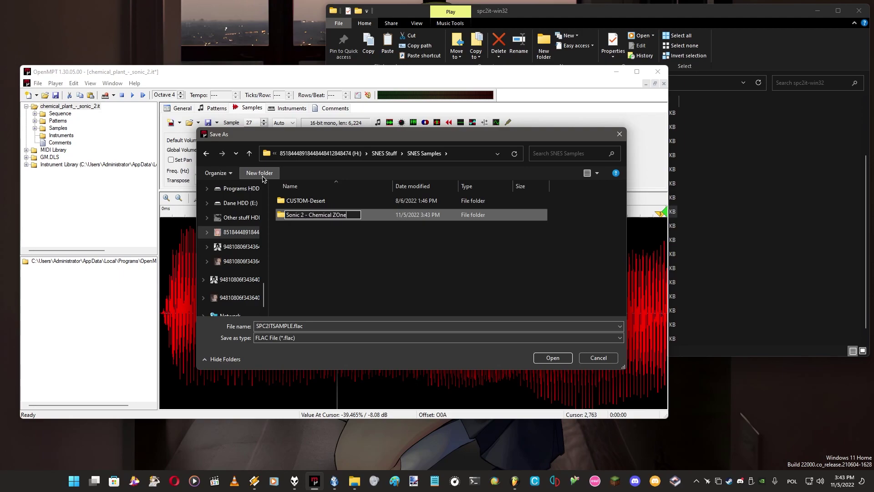
key("Return")
double_click(345, 214)
left_click(550, 359)
Save sample 26 as its own FLAC file in that folder without overwriting SPC2ITSAMPLE
left_click(263, 125)
left_click(208, 123)
left_click(556, 359)
left_click(491, 244)
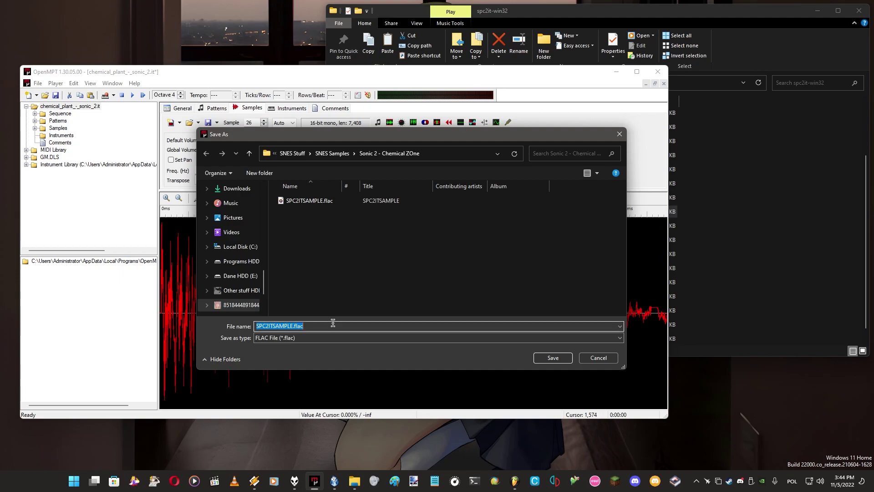
left_click(536, 359)
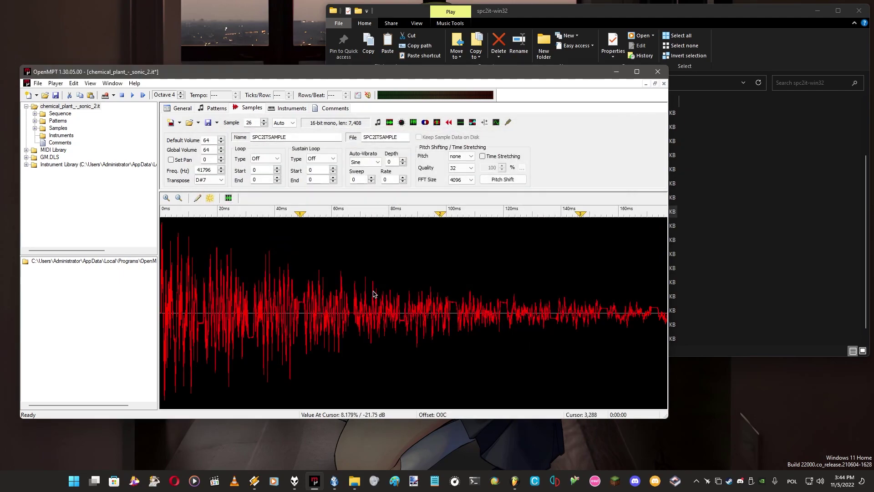
Save sample 25 as 25.flac in the same folder
left_click(264, 125)
left_click(338, 137)
left_click(208, 123)
left_click(561, 359)
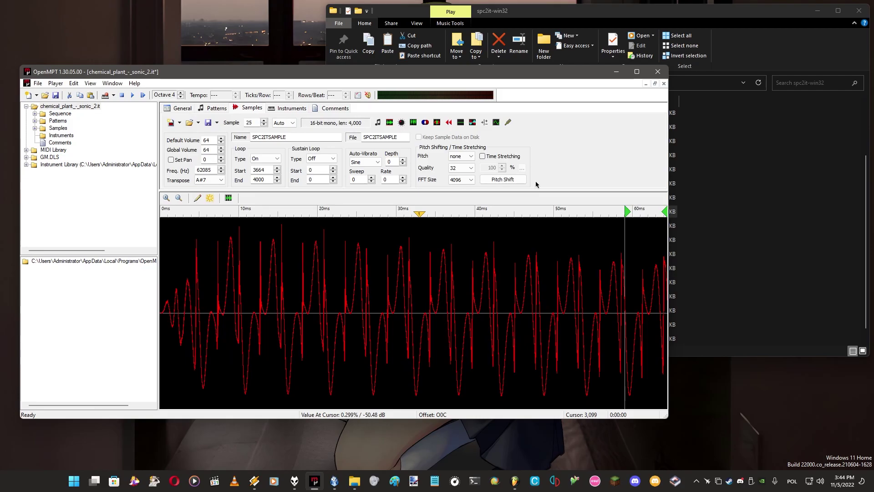
Drag the 25, 26 and SPC2ITSAMPLE FLAC files from Sonic 2 - Chemical ZOne into FL Studio
left_click(515, 481)
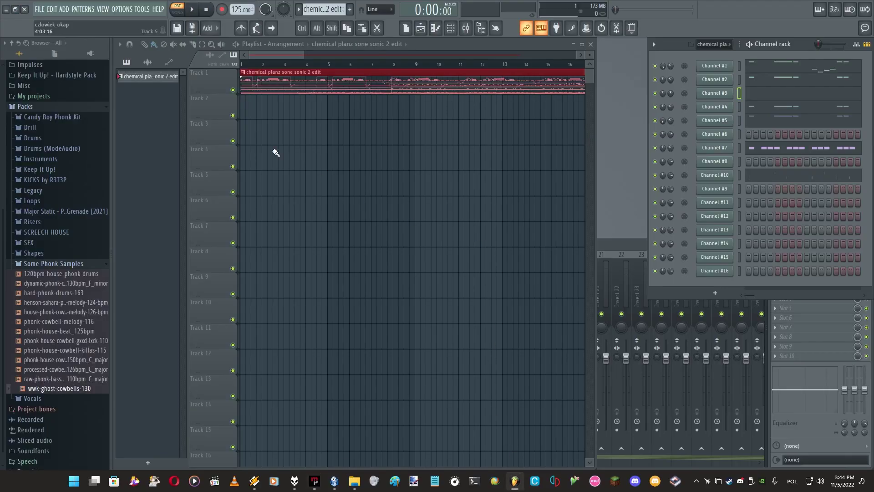
left_click(147, 62)
left_click(382, 409)
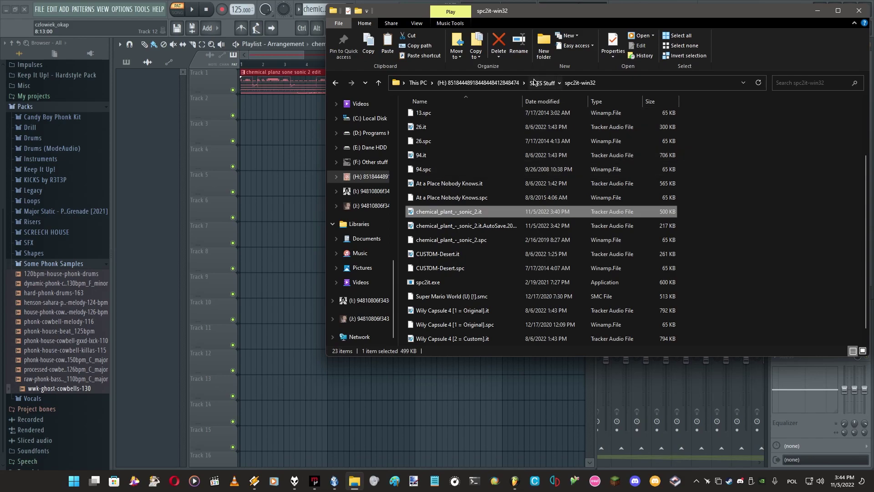
left_click(542, 83)
left_click(442, 144)
double_click(442, 144)
double_click(443, 129)
left_click_drag(464, 174, 418, 114)
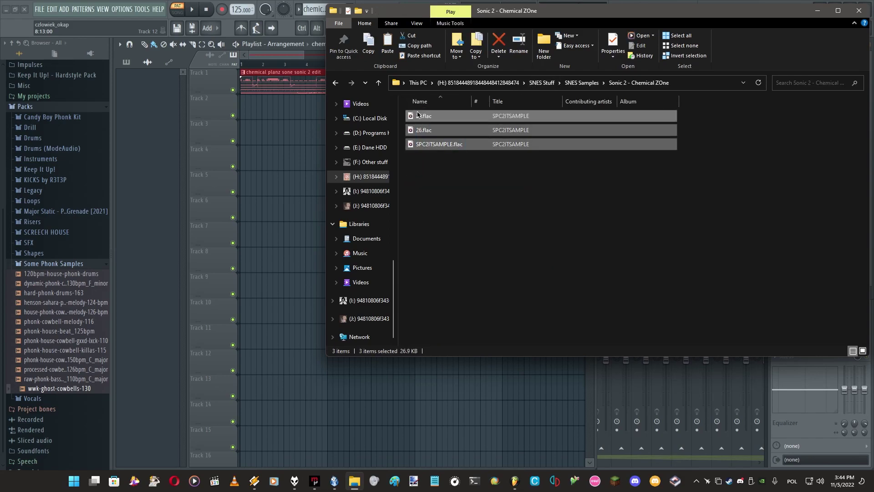
left_click_drag(150, 86, 157, 93)
Open and arrange the settings of each new sample channel, closing sample 26's
double_click(146, 77)
left_click_drag(305, 131, 408, 133)
double_click(145, 90)
double_click(151, 108)
left_click_drag(264, 148, 477, 133)
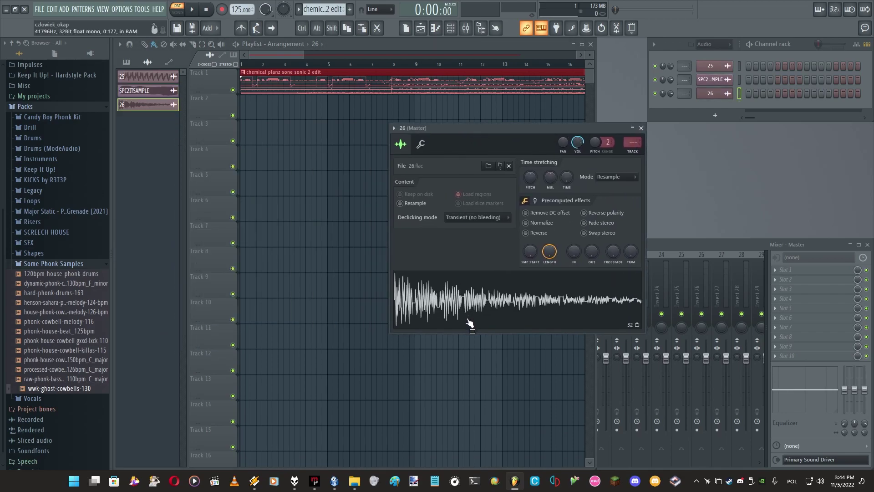
left_click(641, 128)
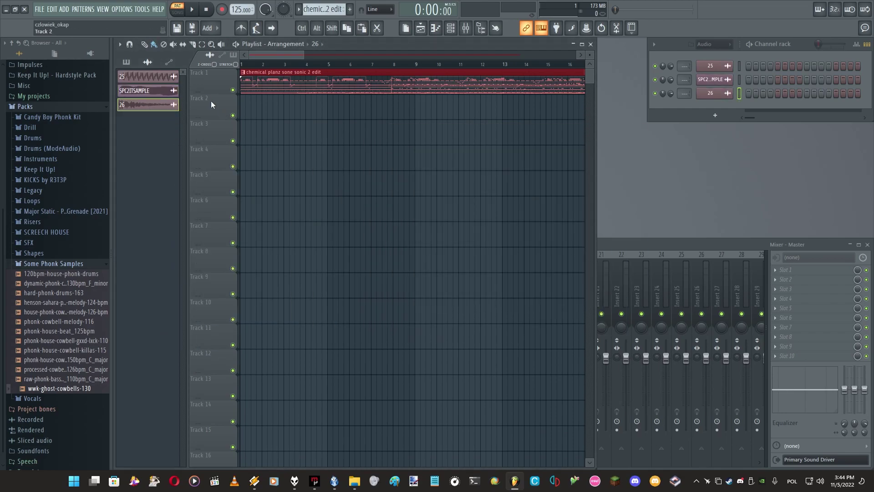
Open sample 25's channel settings and preview it twice
left_click(152, 84)
double_click(157, 82)
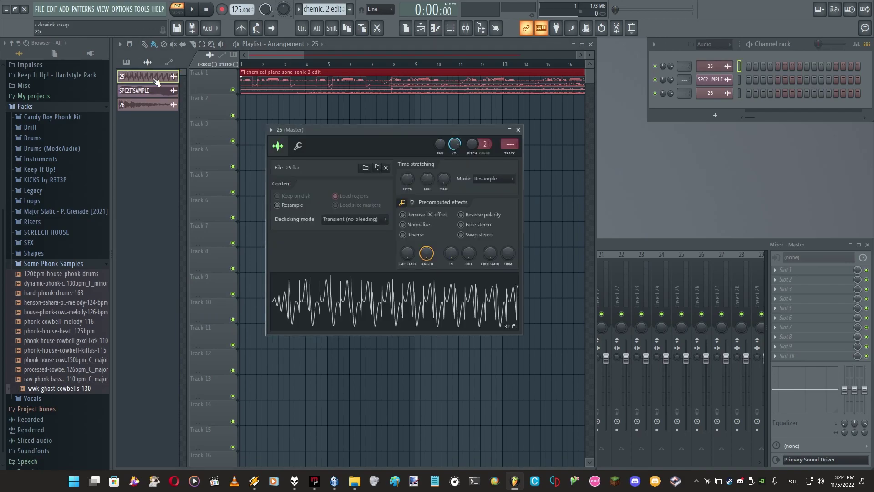
left_click_drag(396, 130, 651, 102)
left_click(646, 269)
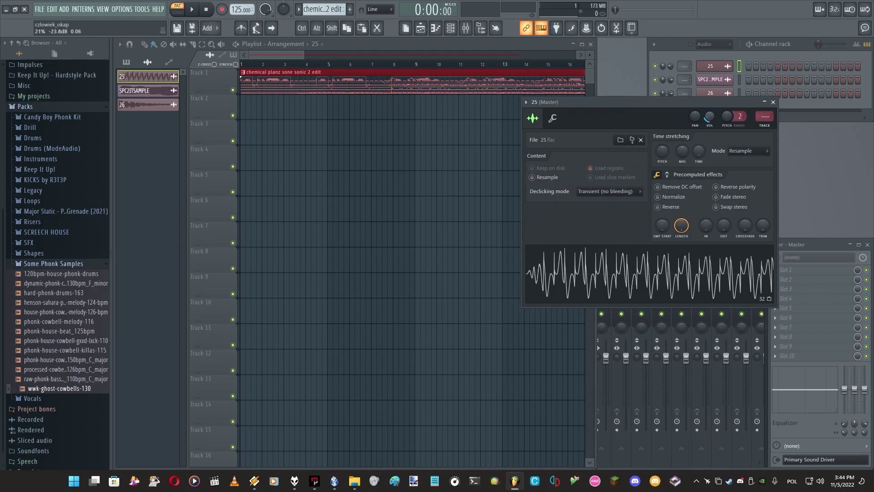
left_click(662, 283)
left_click_drag(662, 108, 376, 107)
Add an empty Sampler channel and arrange its settings beside sample 25's
left_click(717, 117)
left_click(737, 351)
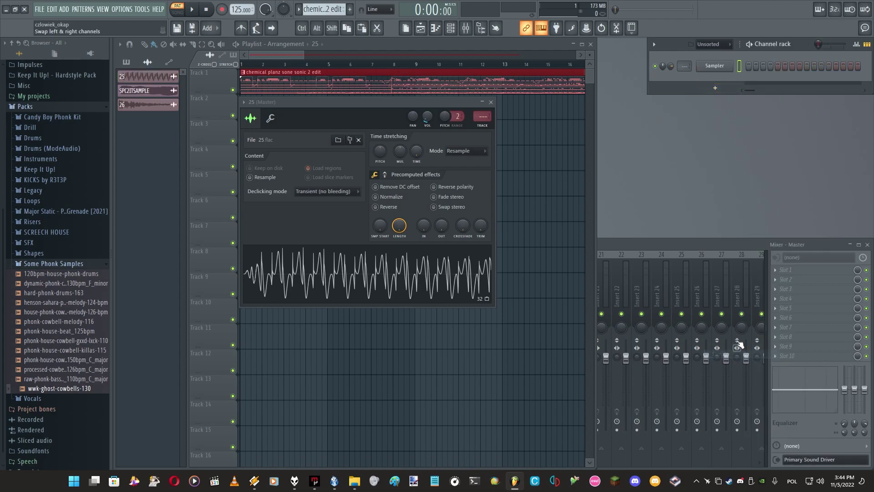
left_click(714, 66)
left_click_drag(355, 165, 772, 103)
left_click_drag(386, 106, 276, 83)
Open the sample in Edison, select the waveform stretch to loop, and lower master volume
right_click(283, 228)
left_click(299, 263)
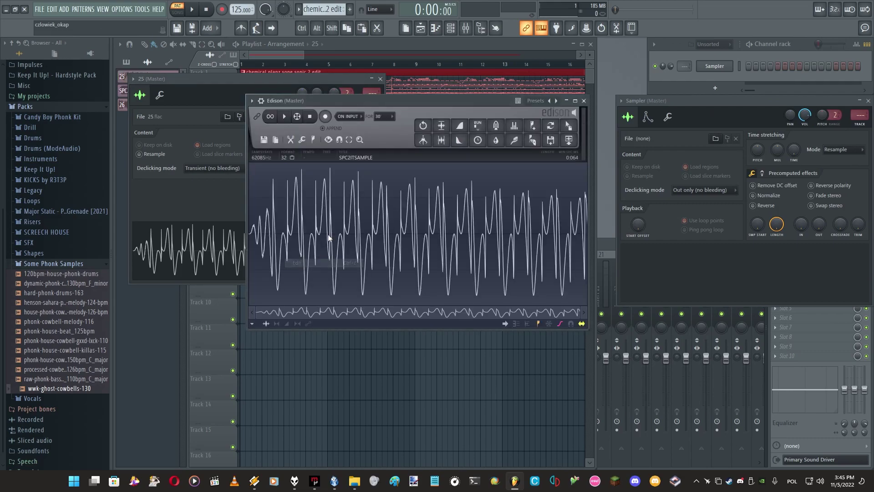
left_click_drag(429, 98, 328, 143)
left_click_drag(205, 237, 420, 241)
left_click_drag(266, 11, 265, 23)
Tune the loop with a shorter crossfade and accept the 0.031–0.058 region
right_click(351, 230)
mouse_move(369, 266)
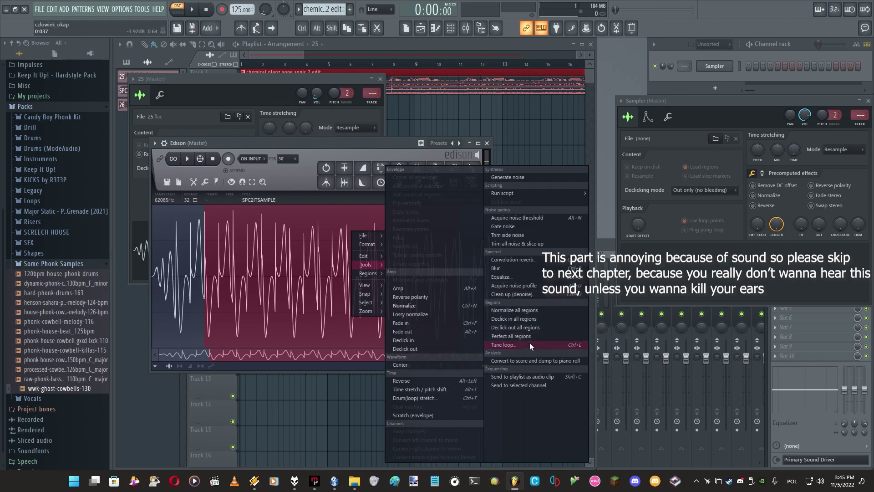
left_click(528, 344)
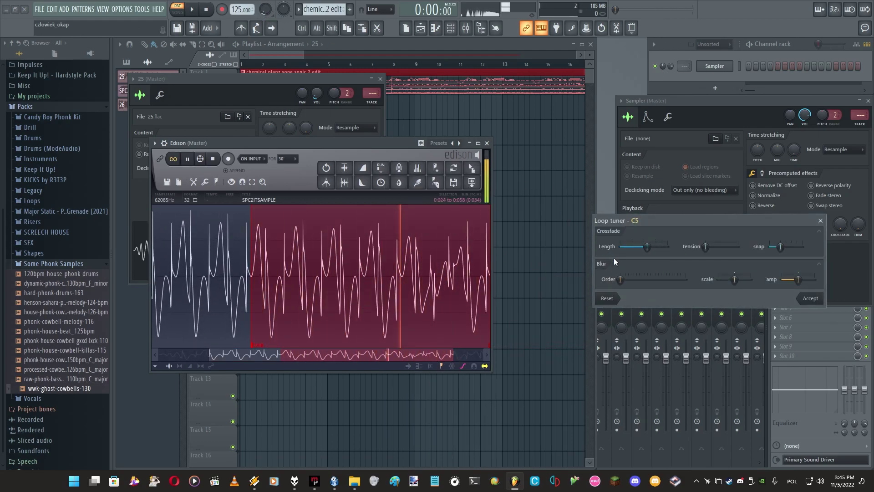
mouse_move(647, 246)
left_mouse_down()
mouse_move(630, 247)
mouse_move(658, 251)
left_mouse_up()
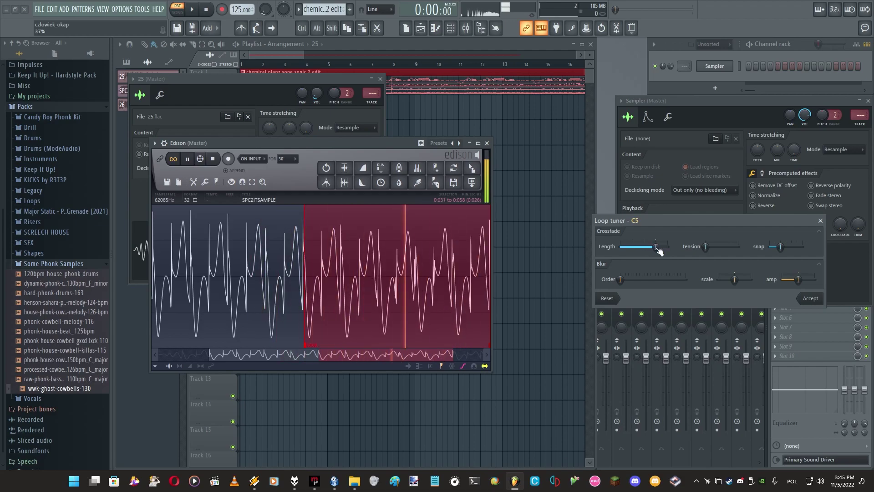
left_click(810, 298)
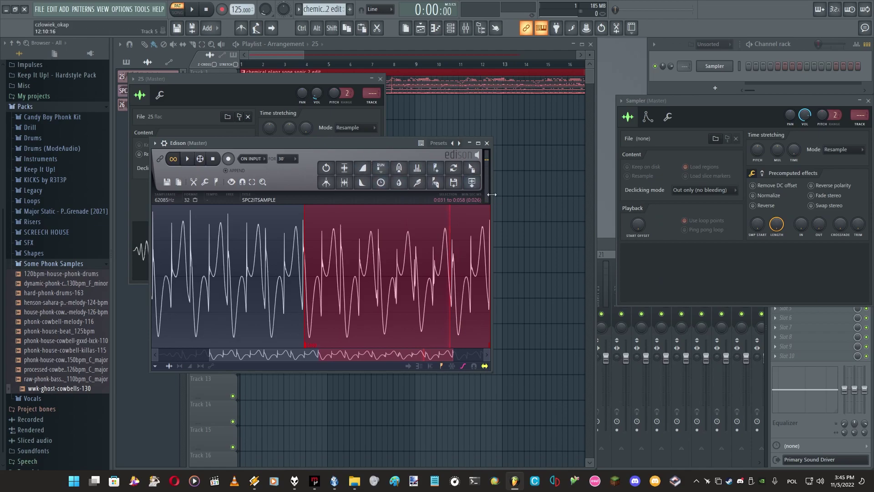
Widen the Edison editor and reposition it on screen
left_click_drag(492, 210, 705, 210)
left_click_drag(442, 143, 364, 146)
left_click_drag(417, 149, 482, 105)
scroll(463, 267, "down", 2)
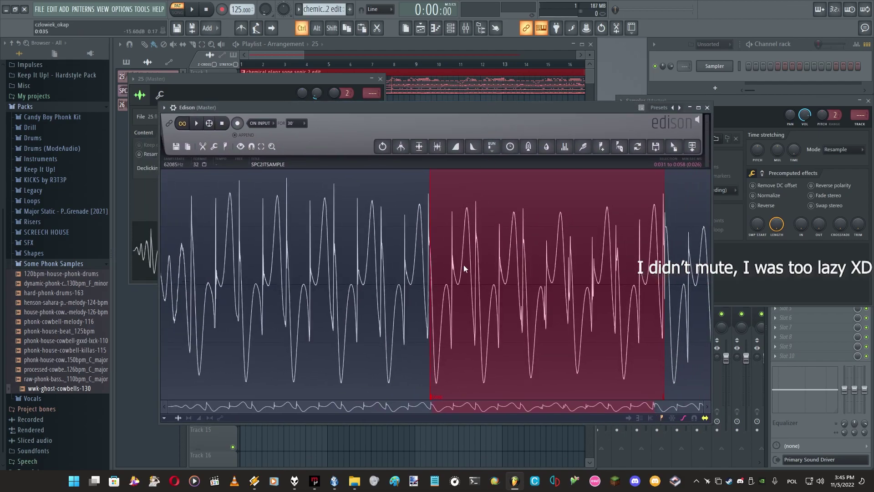
left_click_drag(555, 105, 523, 142)
Send Edison's looped sample to the selected Sampler channel, creating 25 - Loop_2, then close its settings
left_click(732, 100)
right_click(482, 260)
mouse_move(498, 294)
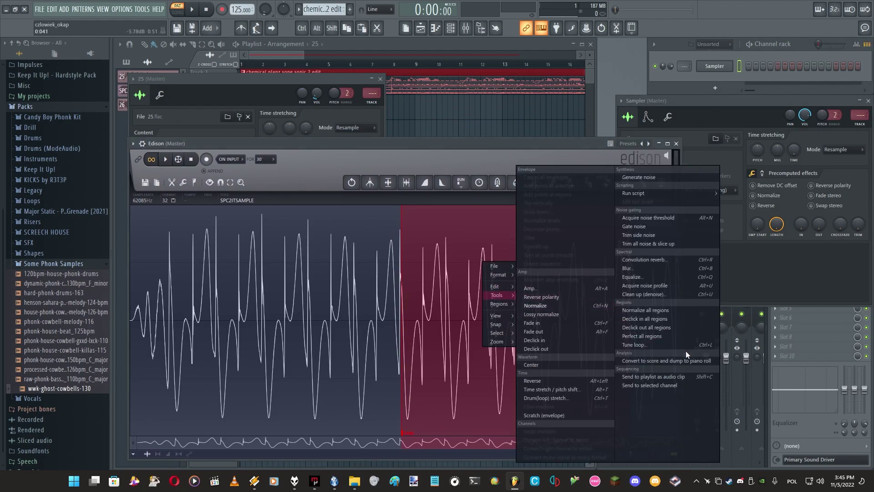
left_click(676, 385)
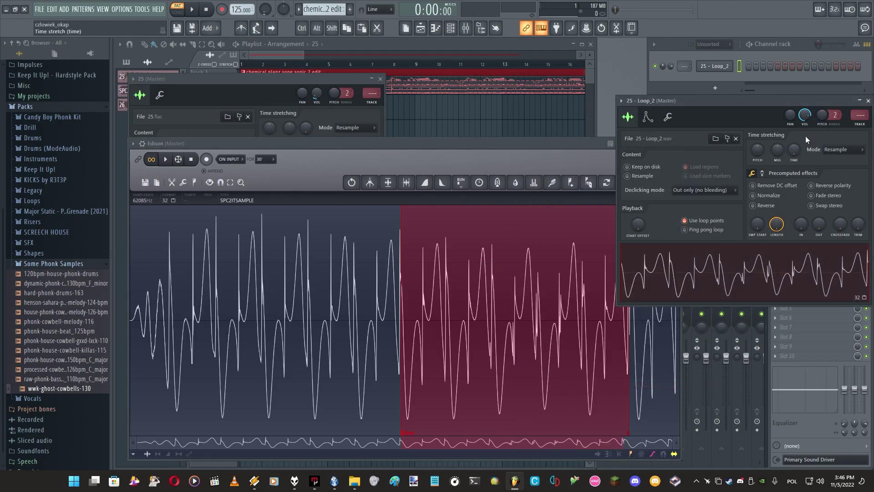
left_click(868, 100)
Open Channel #1's melody in the piano roll and play it back
left_click(326, 56)
key("F6")
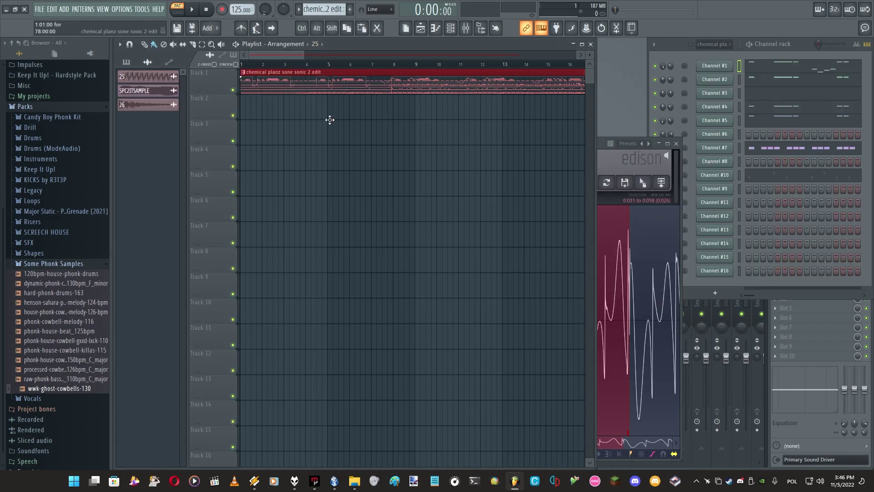
key("F7")
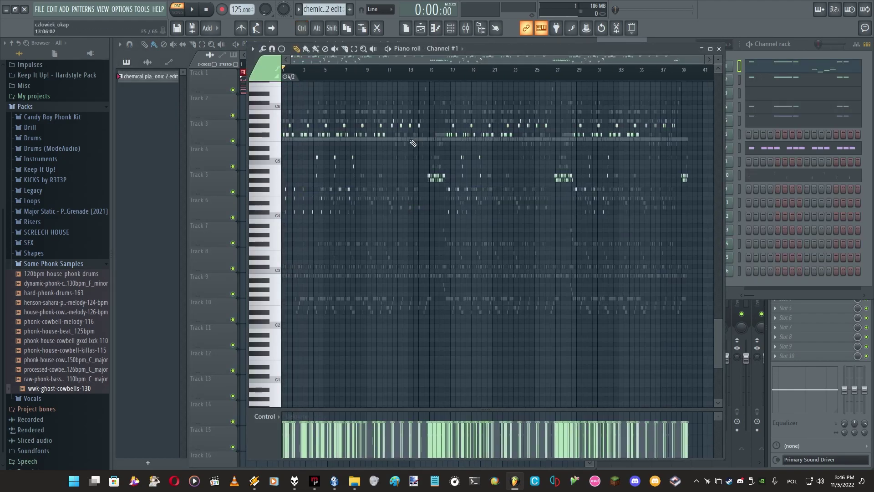
scroll(412, 143, "up", 3)
scroll(378, 191, "up", 5)
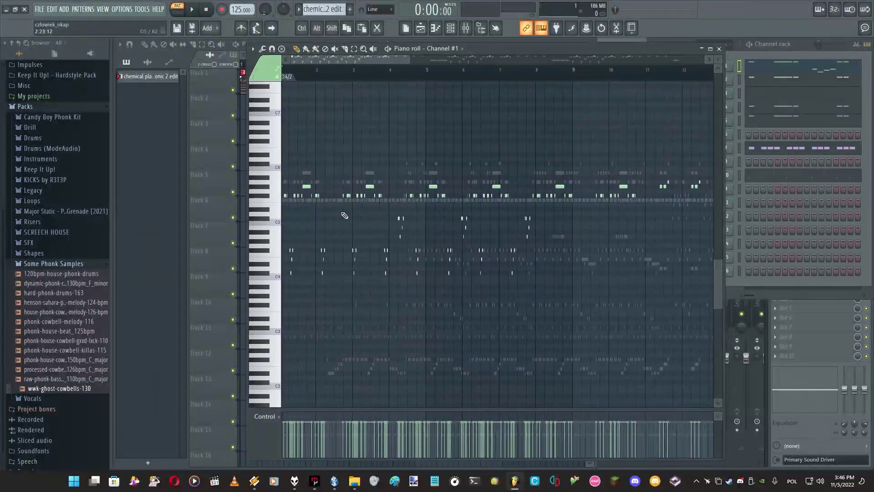
scroll(350, 205, "up", 4)
key("space")
key("space")
Reassign all melody notes to 25 - Loop_2 and transpose them down one octave
key("ctrl+a")
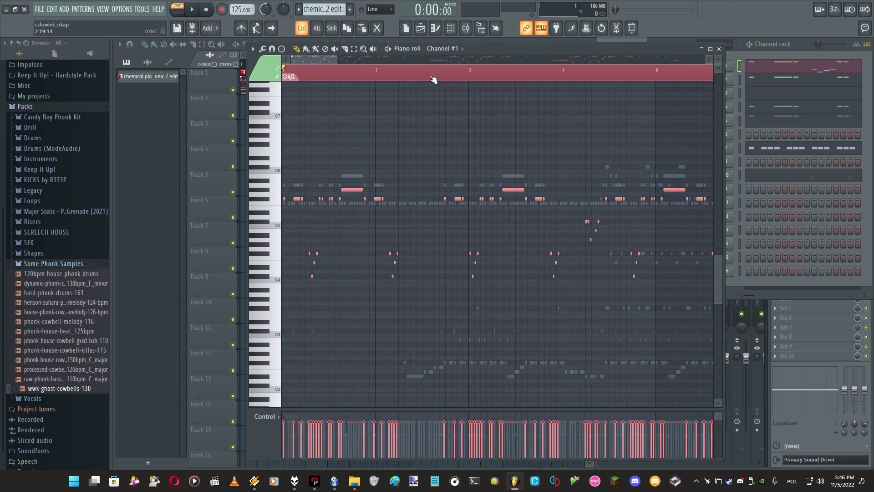
left_click(446, 48)
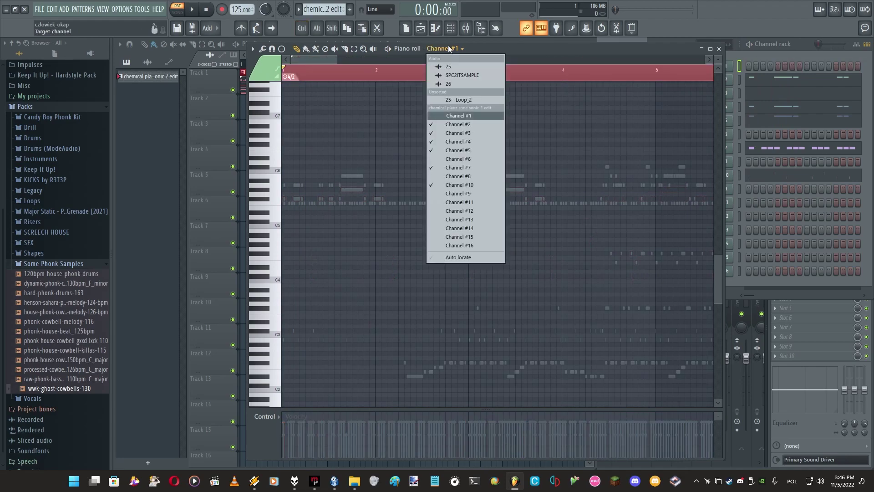
left_click(483, 99)
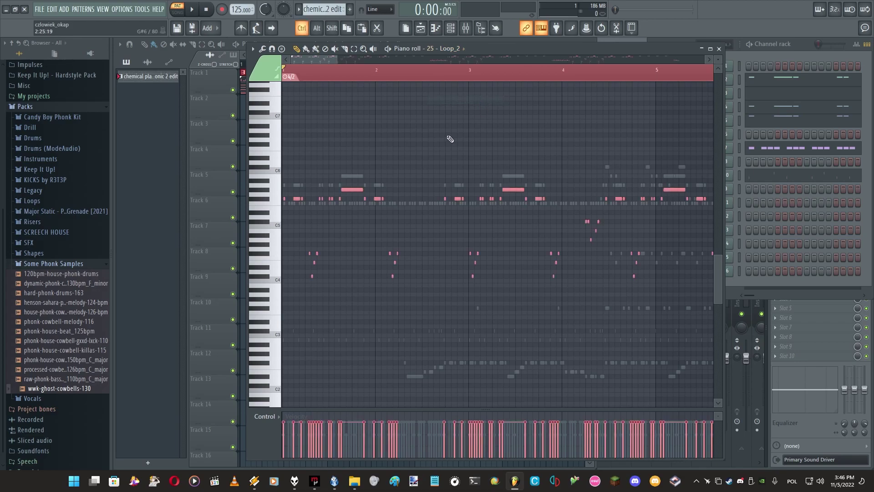
key("space")
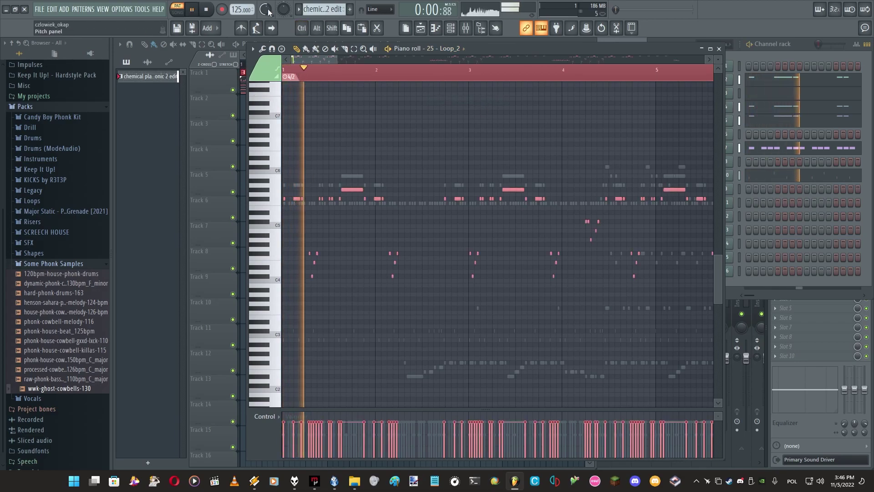
key("ctrl+Down")
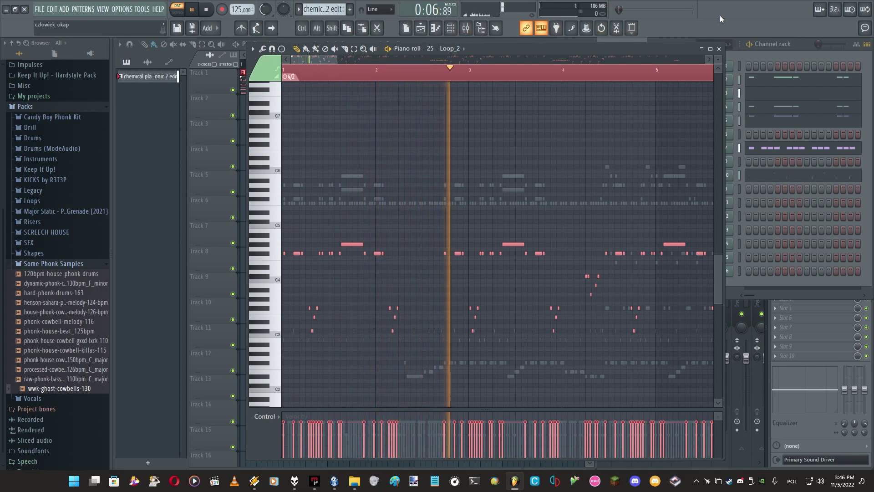
key("space")
Close the piano roll, then bring the Edison editor forward and close it
left_click(719, 48)
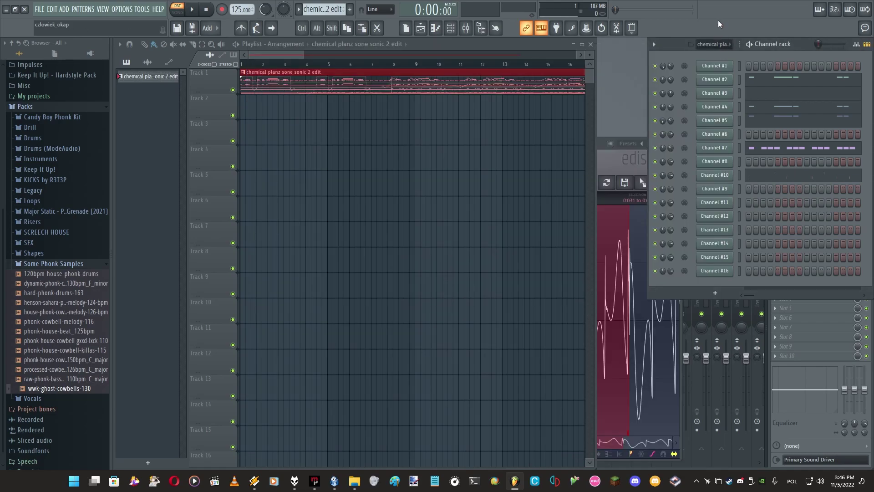
left_click(602, 158)
left_click_drag(588, 143, 731, 108)
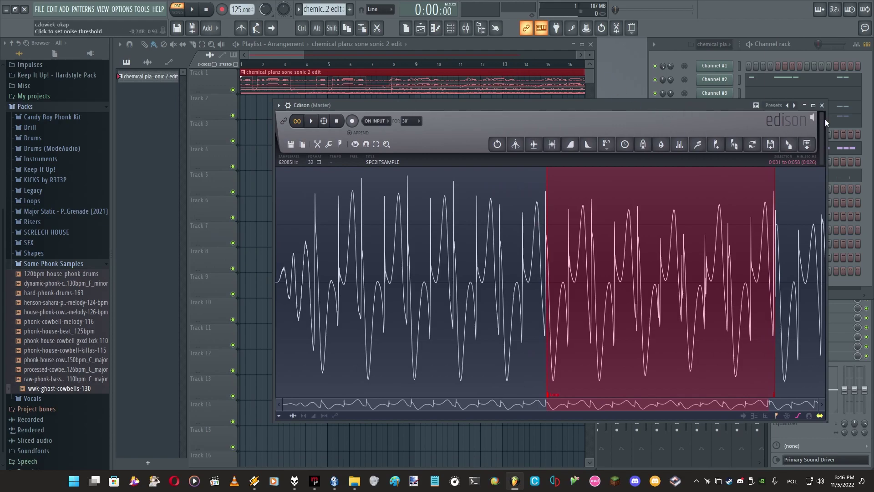
left_click(822, 105)
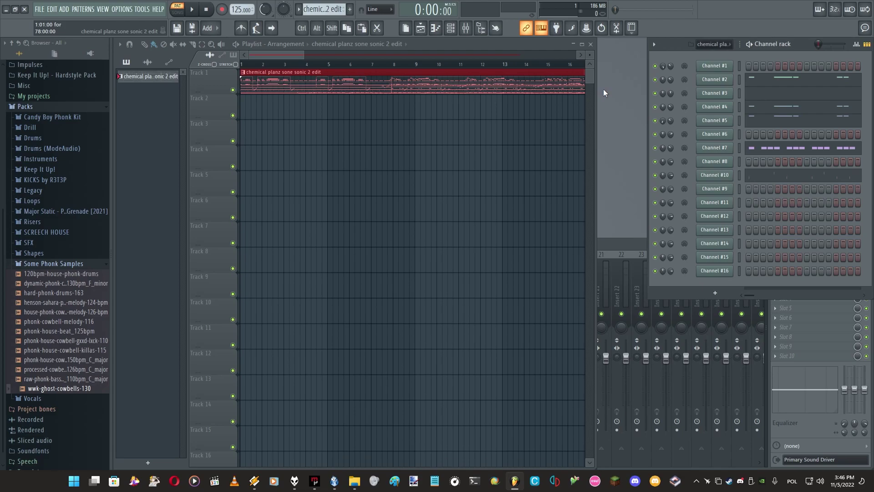